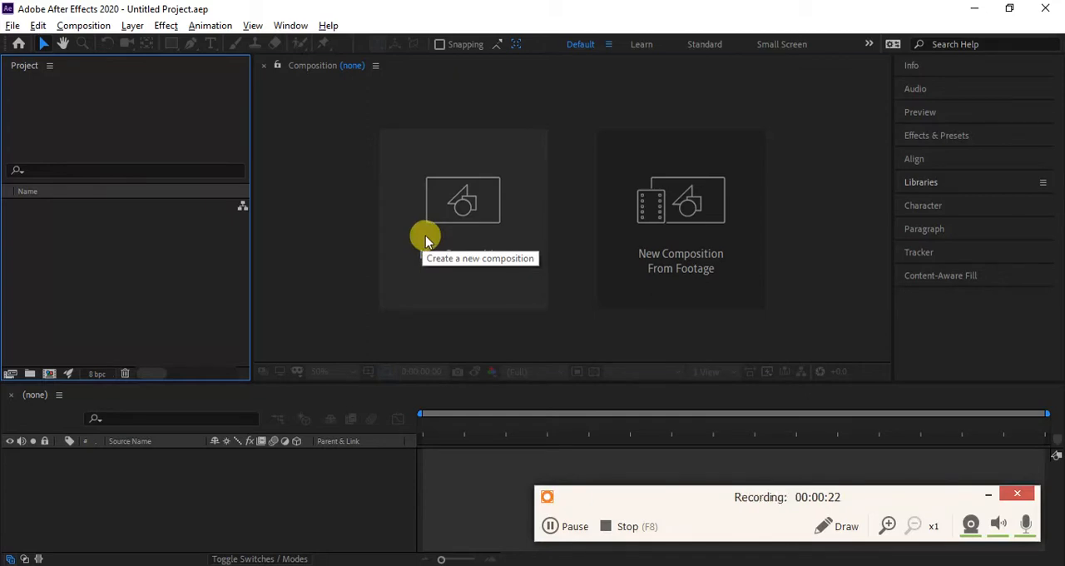
- Create a new composition named Shape Trial with the HDV/HDTV 720 25 preset and a 5-second duration
click(422, 239)
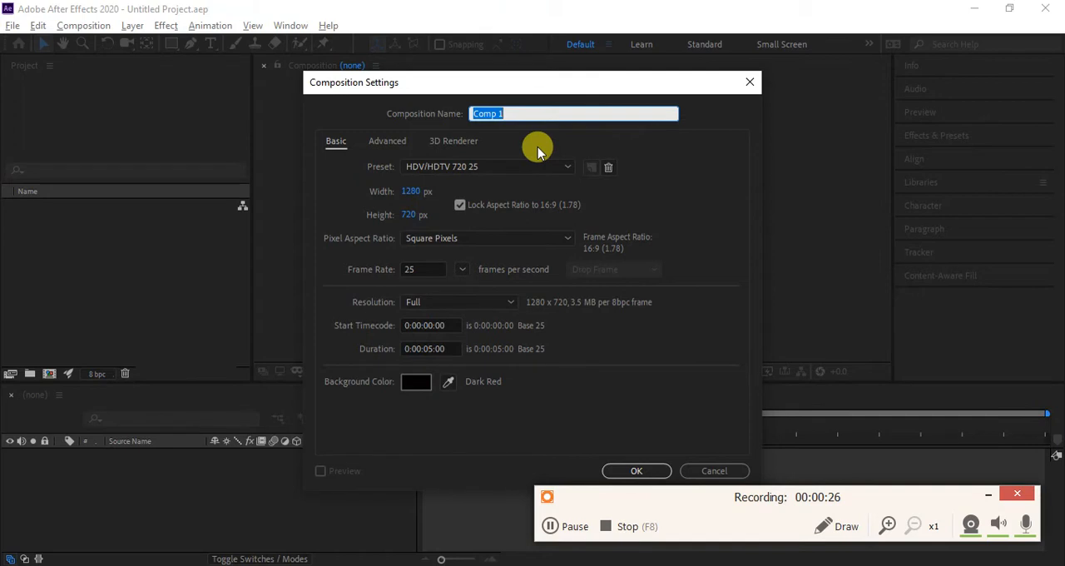
text(Shape Trial)
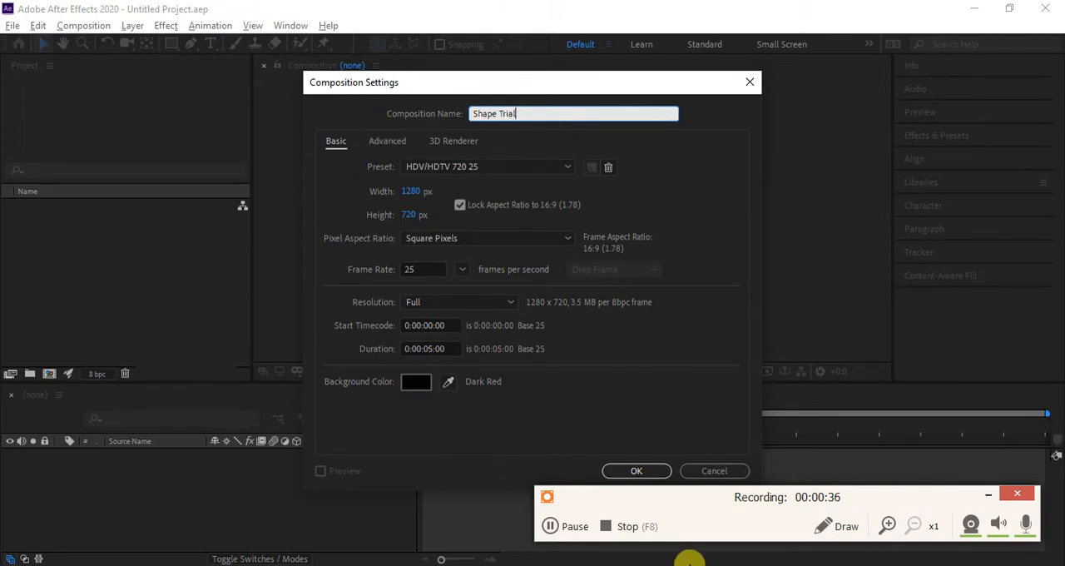
click(636, 471)
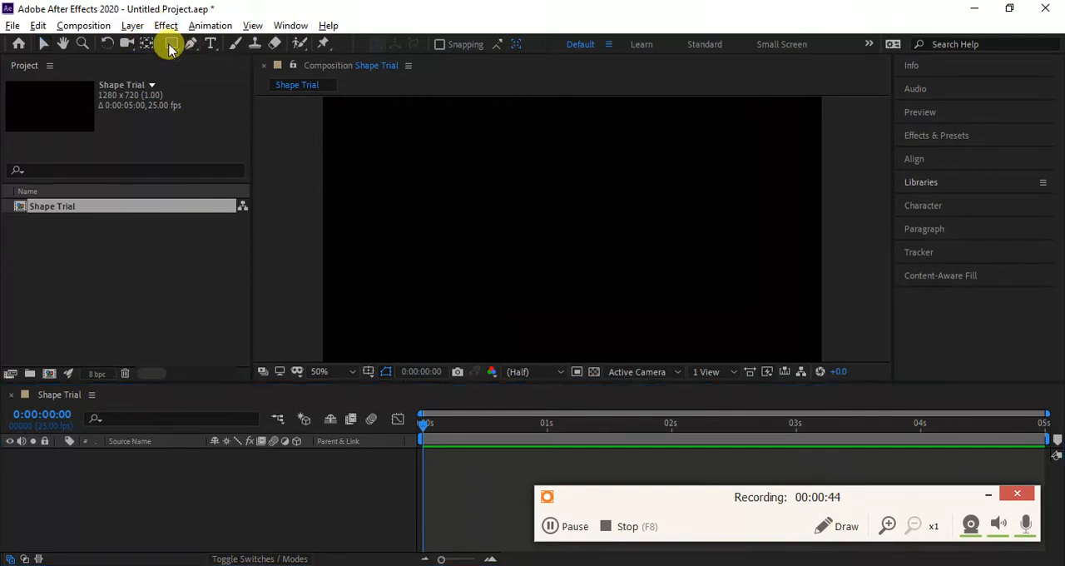
- Draw a wide pink rectangle without a stroke and center it in the composition
click(171, 44)
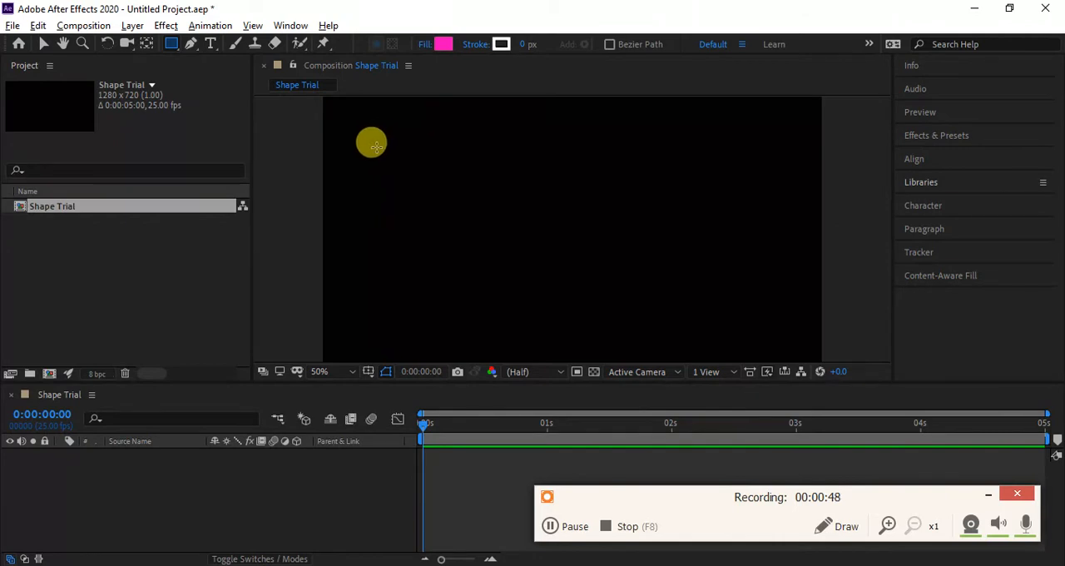
mouse_move(376, 146)
mouse_down()
mouse_move(574, 278)
mouse_move(737, 299)
mouse_move(756, 321)
mouse_up()
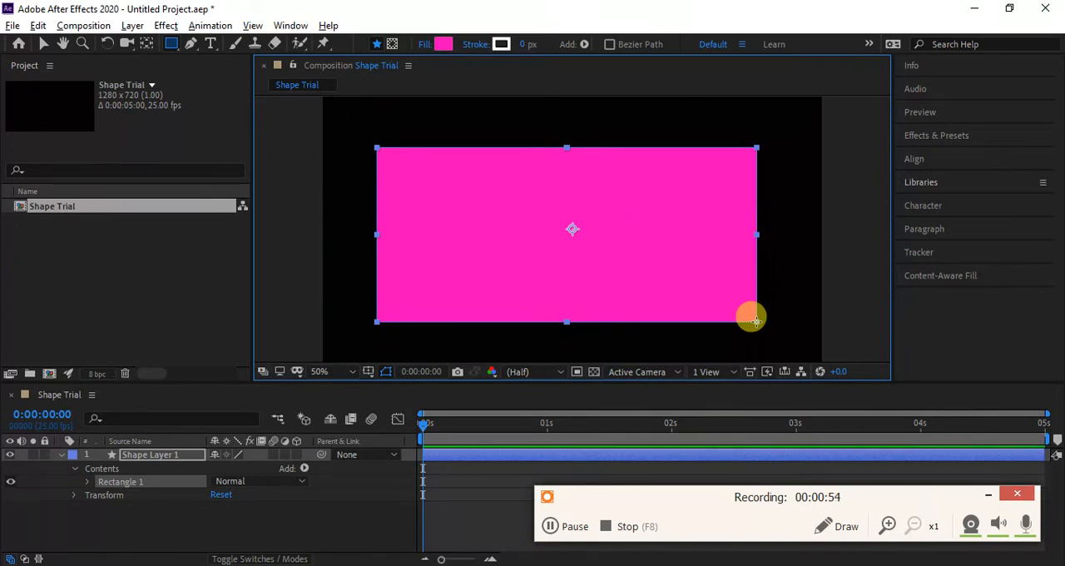
drag(757, 321, 757, 321)
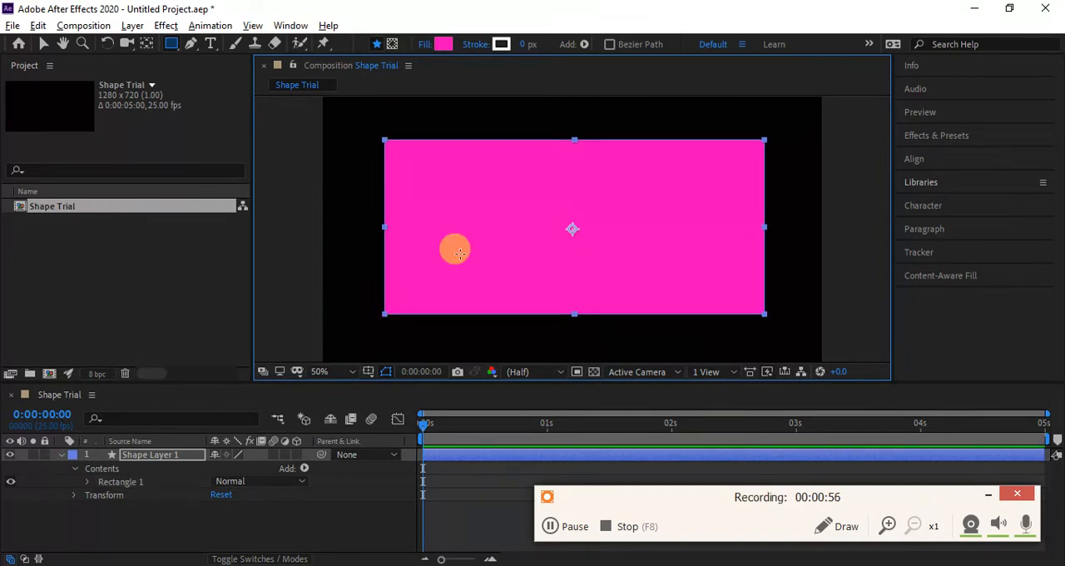
- Narrow the rectangle slightly from its side edge, keeping it centered, and select Rectangle 1 in the shape layer
click(44, 43)
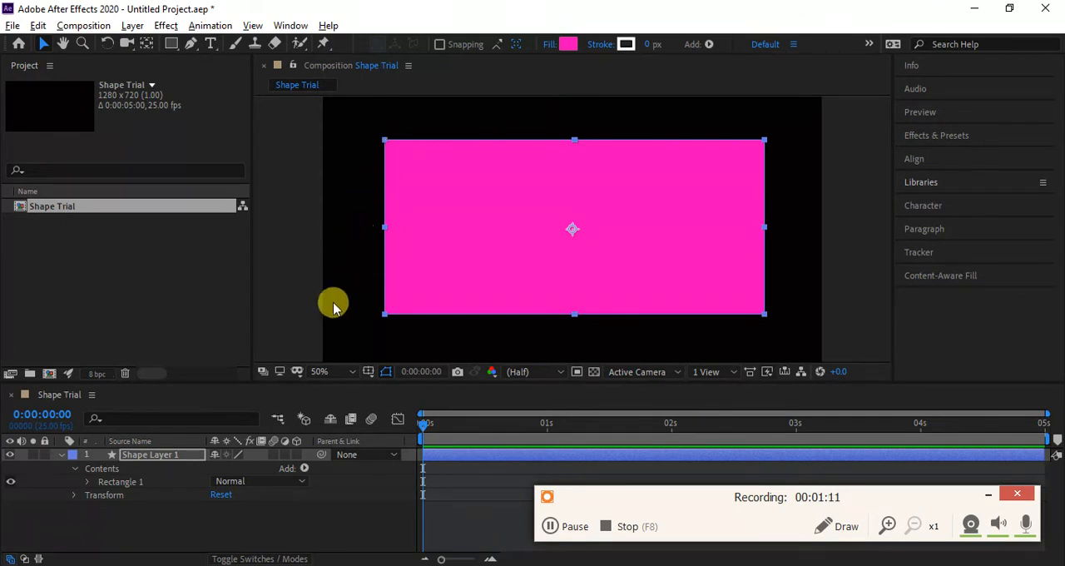
click(191, 459)
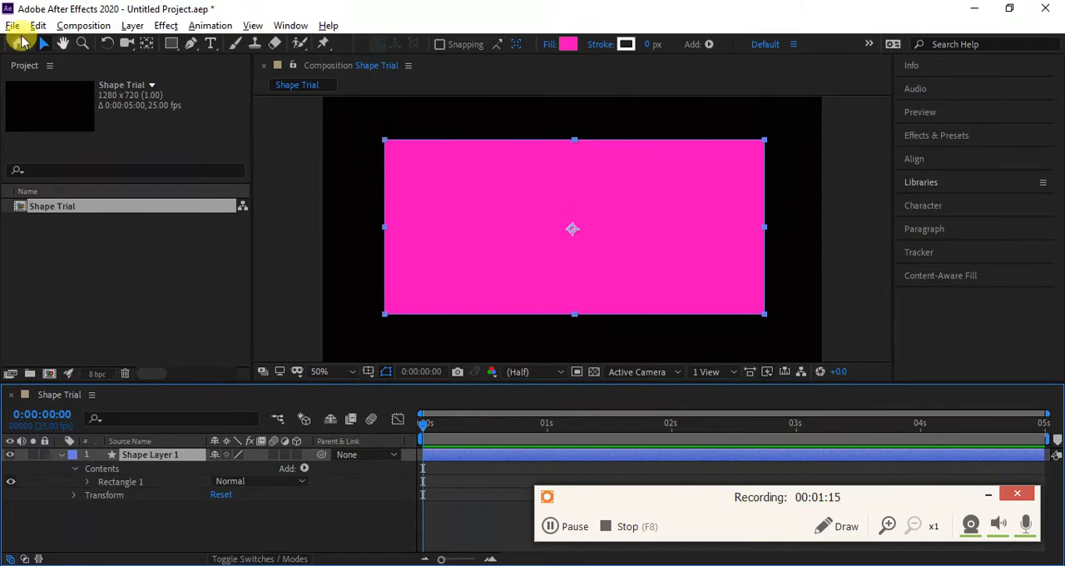
click(43, 43)
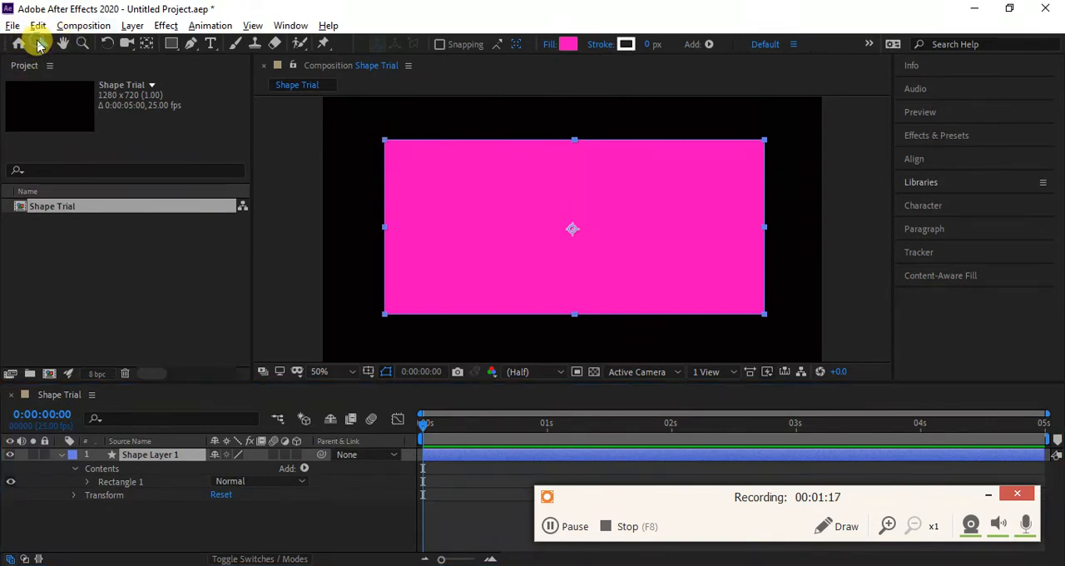
click(385, 223)
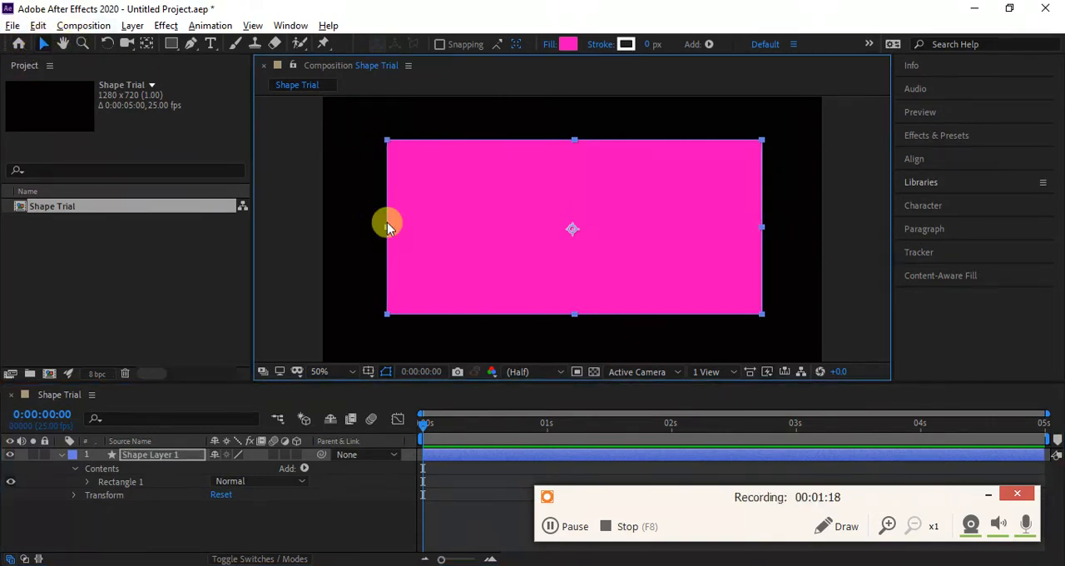
click(108, 482)
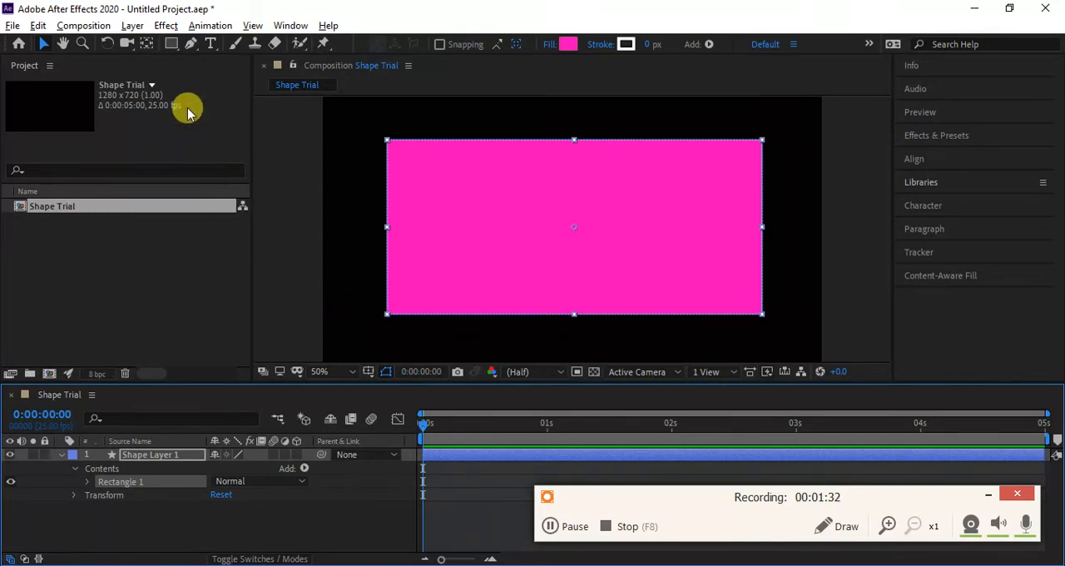
- Add an ellipse slightly taller than the rectangle to Shape Layer 1, centered over the rectangle, using the Ellipse Tool in shape mode
click(170, 46)
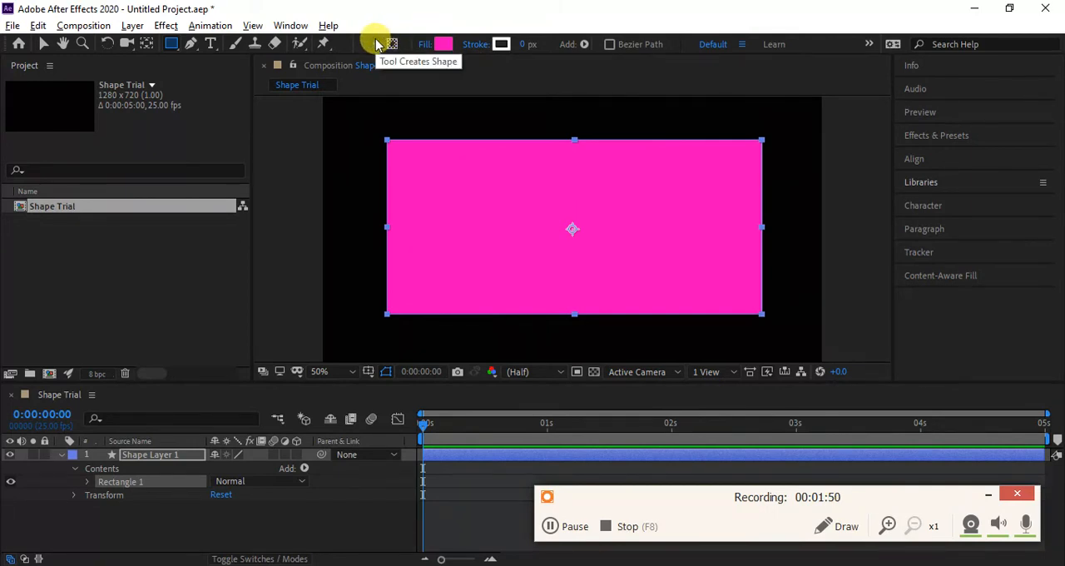
click(378, 43)
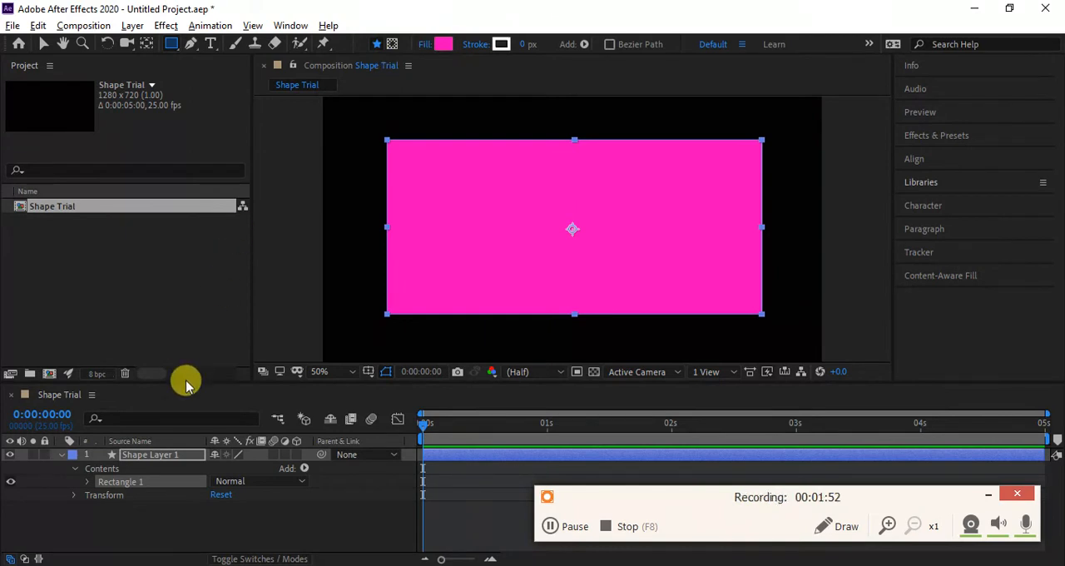
click(175, 456)
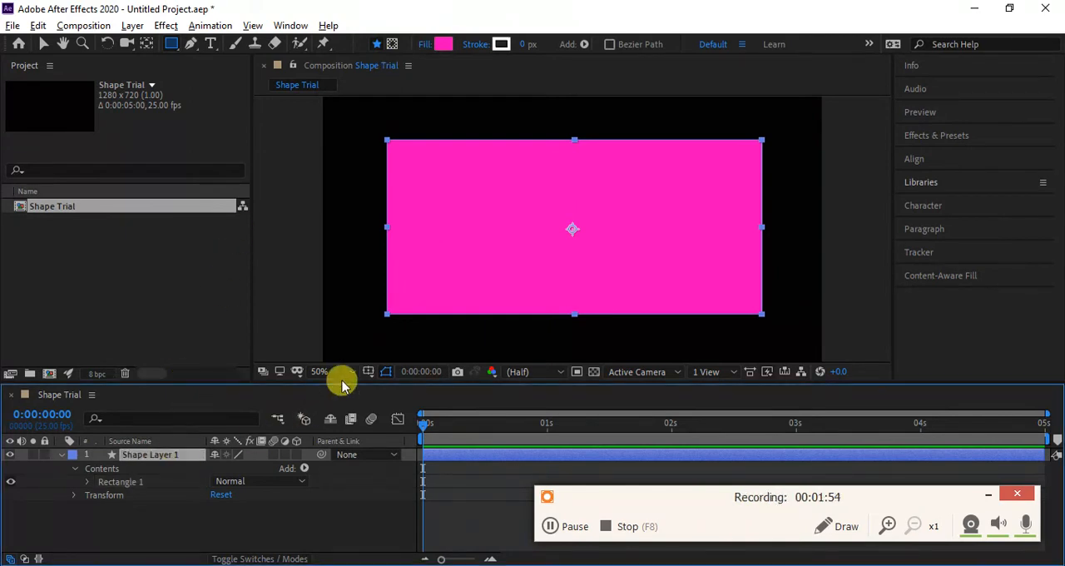
click(173, 45)
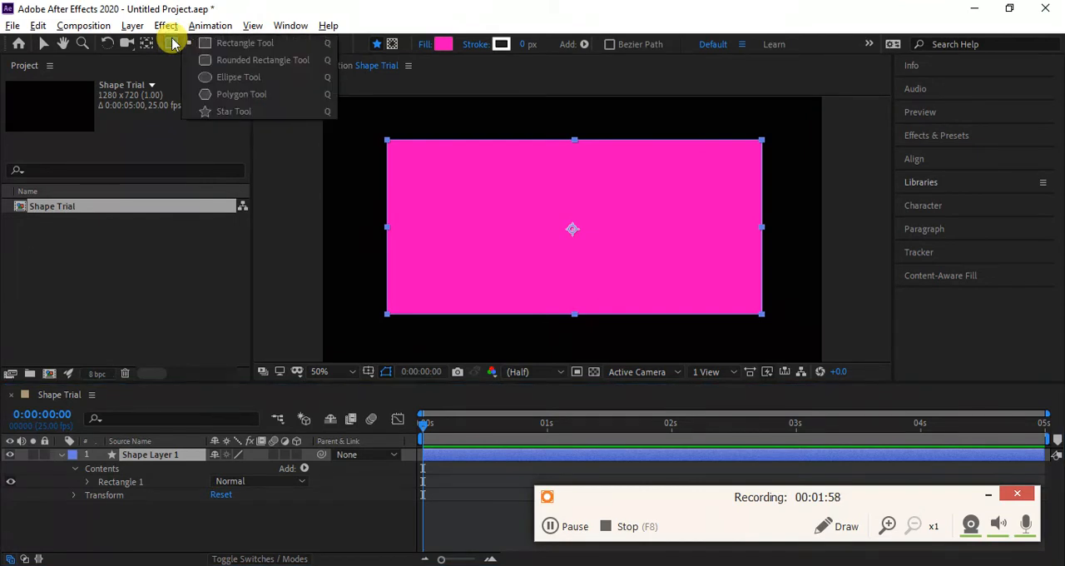
click(271, 76)
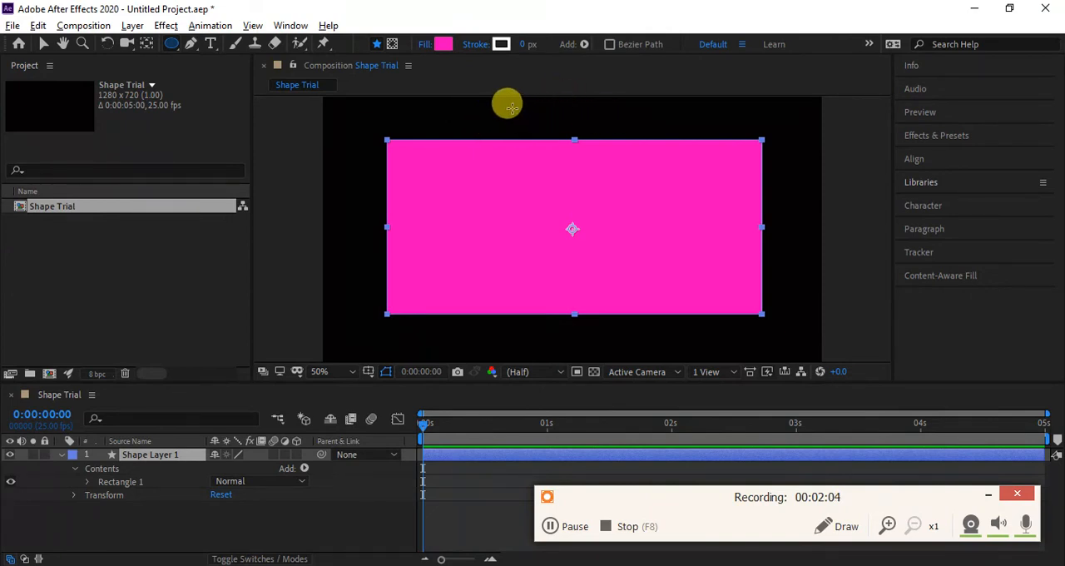
mouse_move(505, 106)
mouse_down()
mouse_move(664, 214)
mouse_move(638, 342)
mouse_move(590, 333)
mouse_move(696, 325)
mouse_move(775, 301)
mouse_move(715, 336)
mouse_up()
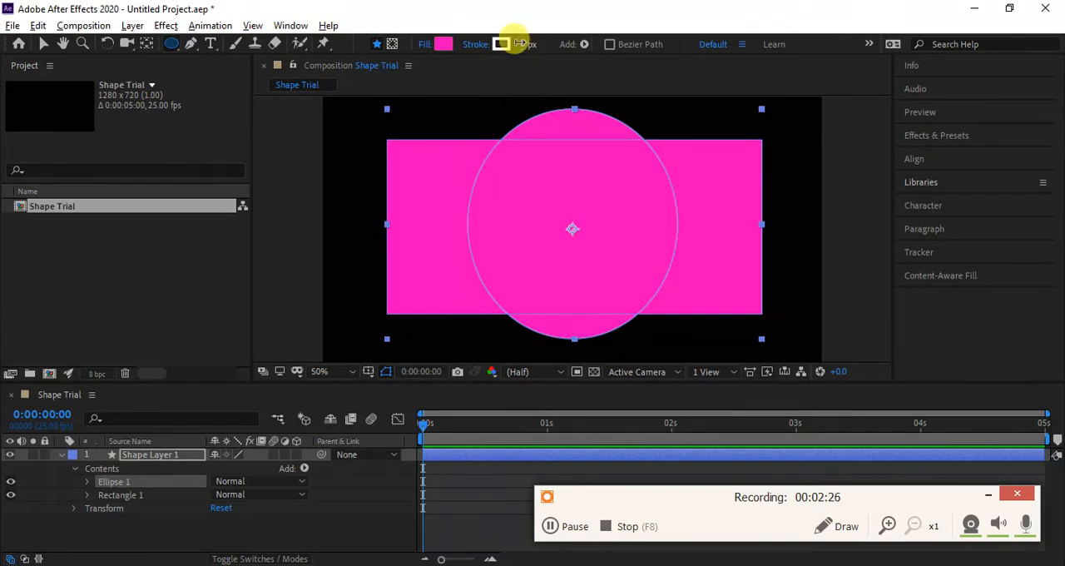
- Set the stroke width to 12 px on the ellipse and on the rectangle separately
click(520, 43)
text(10)
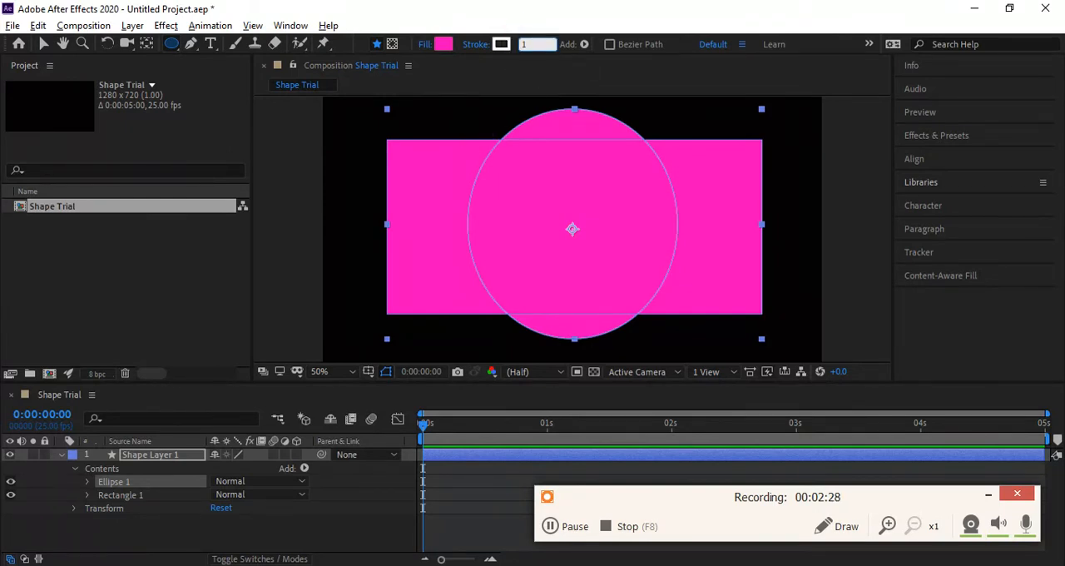
key(Return)
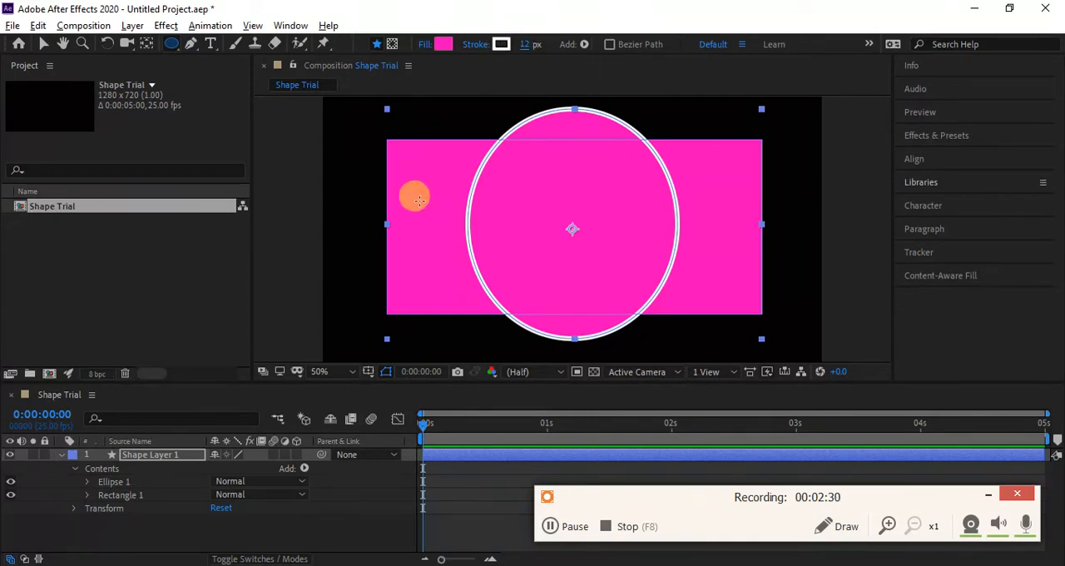
click(110, 494)
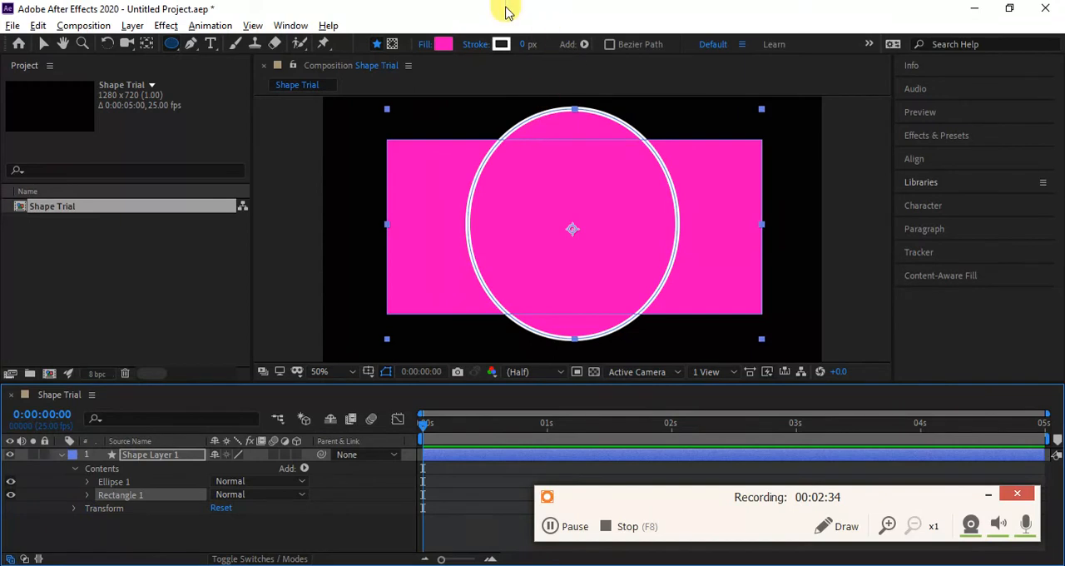
click(525, 45)
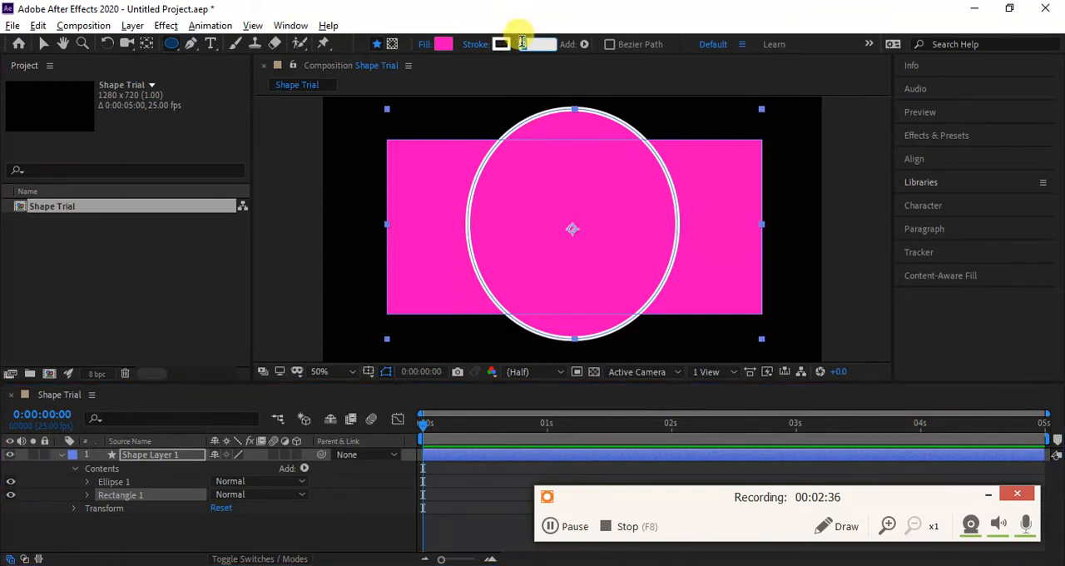
text(12)
key(Return)
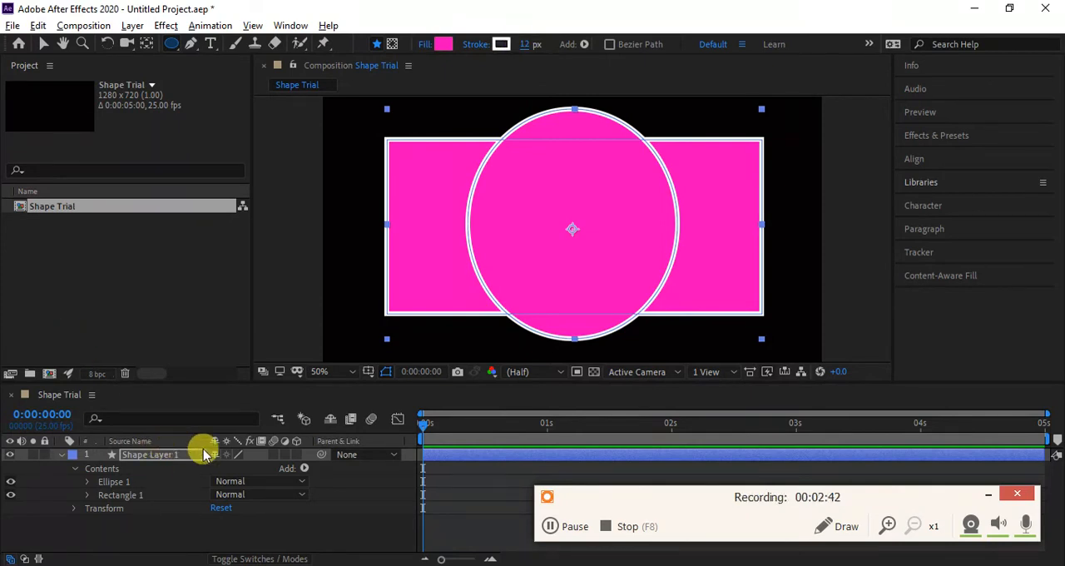
- Set the stroke width back to 0 px, first on the rectangle and then on all of Shape Layer 1
click(528, 46)
text(0)
key(Return)
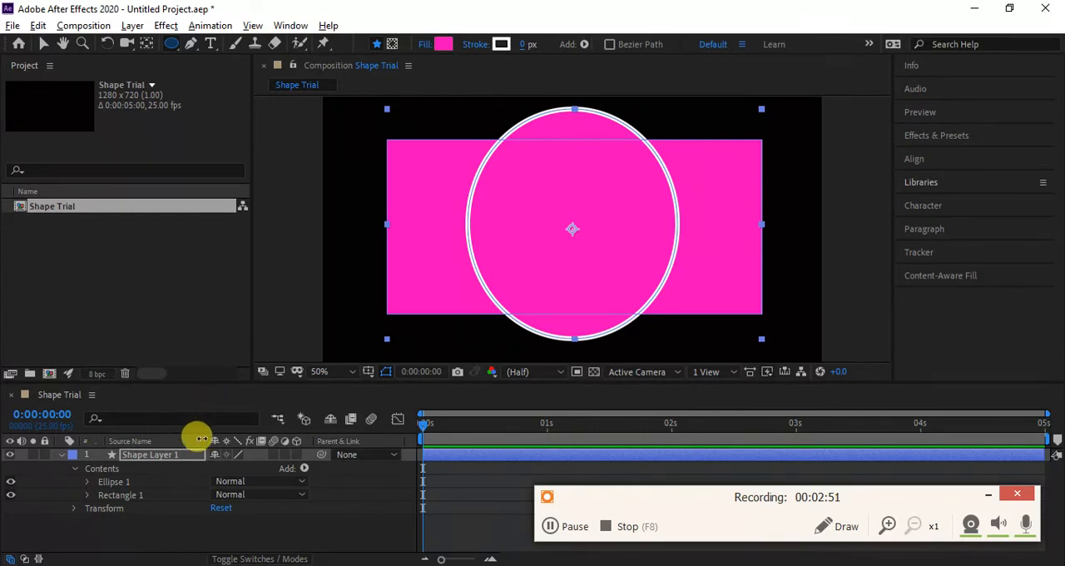
click(179, 455)
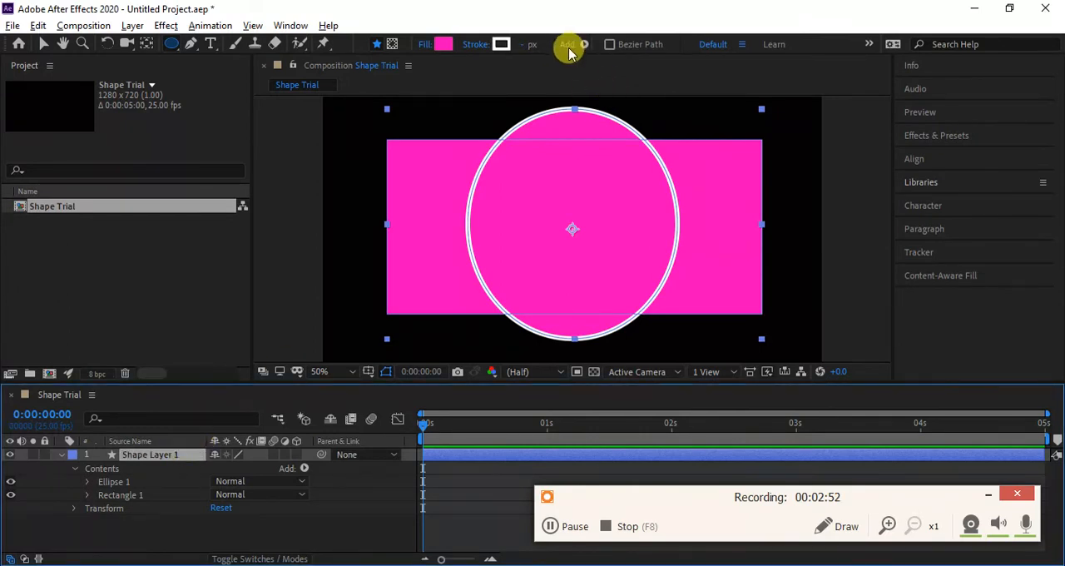
click(524, 45)
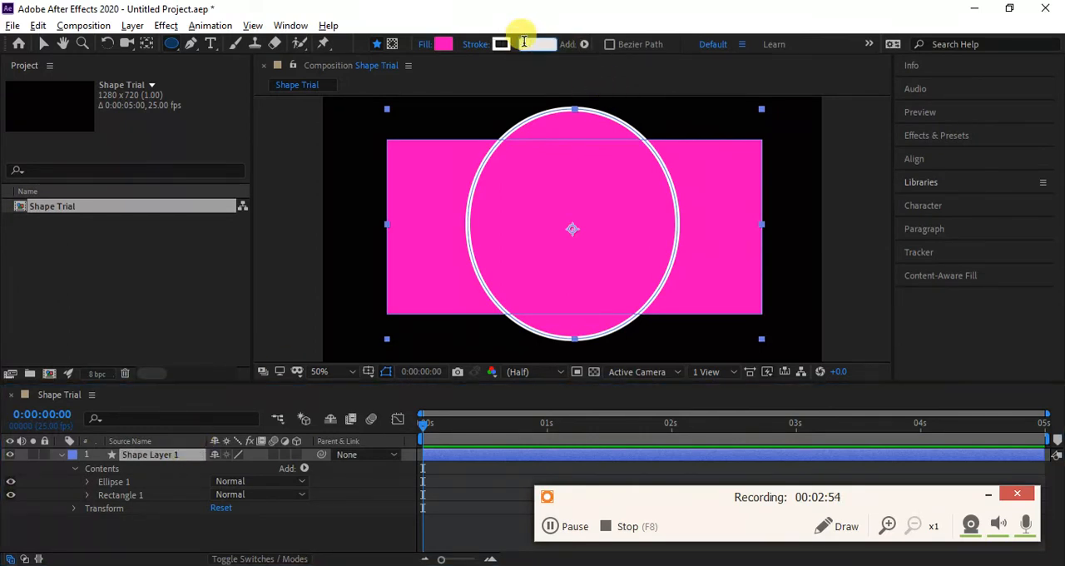
text(0)
key(Return)
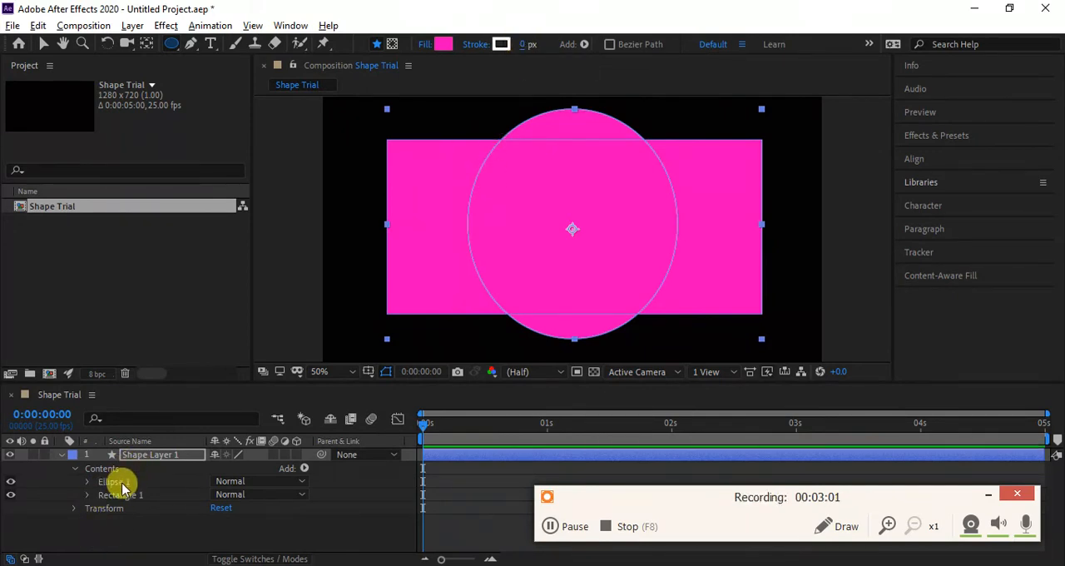
- Give the ellipse a 20 px white stroke and the rectangle a 13 px white stroke
click(119, 483)
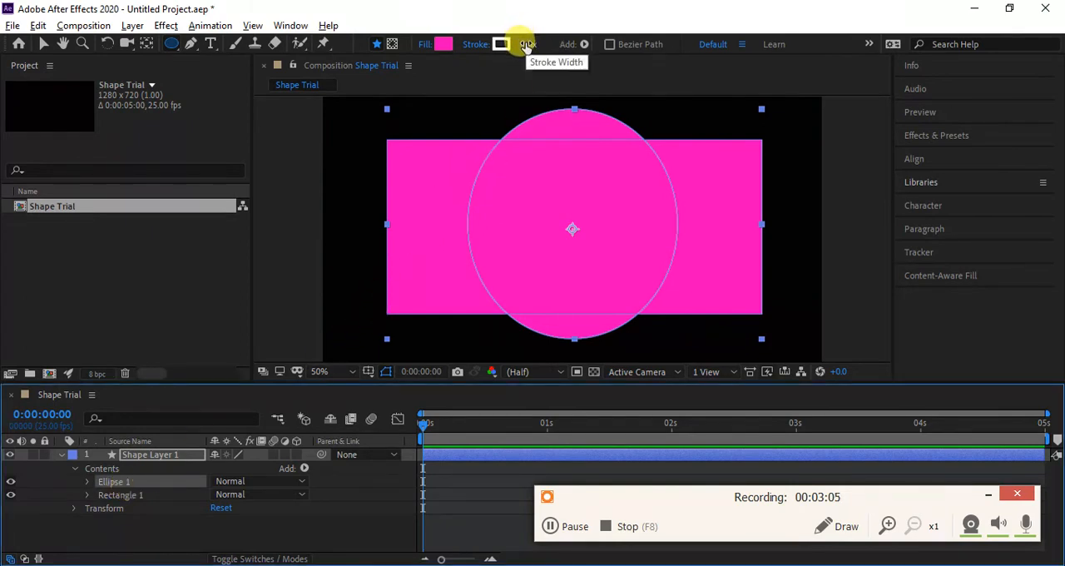
mouse_move(526, 46)
mouse_down()
mouse_move(624, 30)
mouse_move(491, 28)
mouse_move(516, 41)
mouse_move(506, 23)
mouse_move(523, 35)
mouse_up()
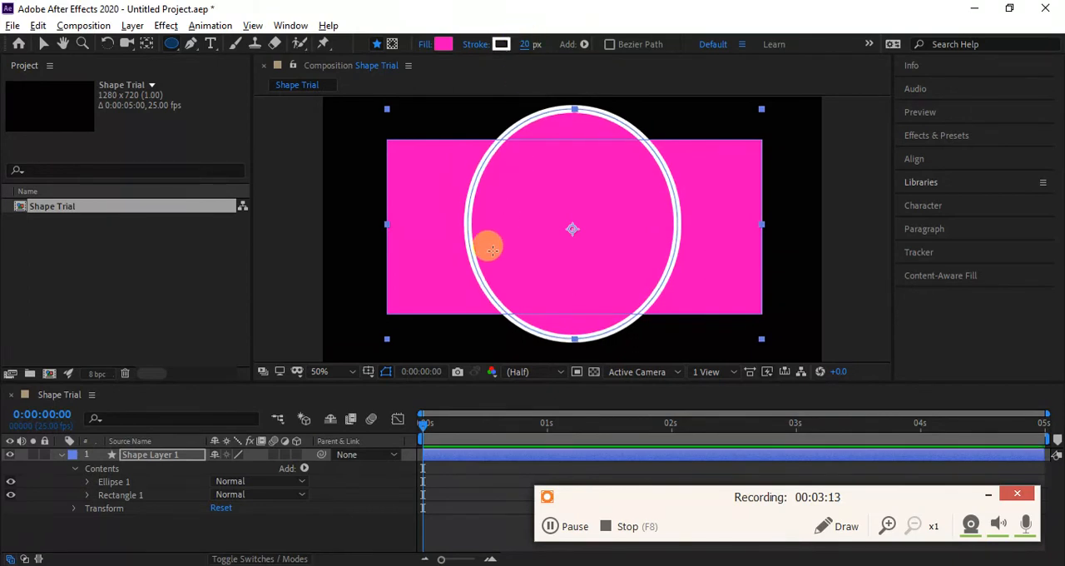
click(137, 495)
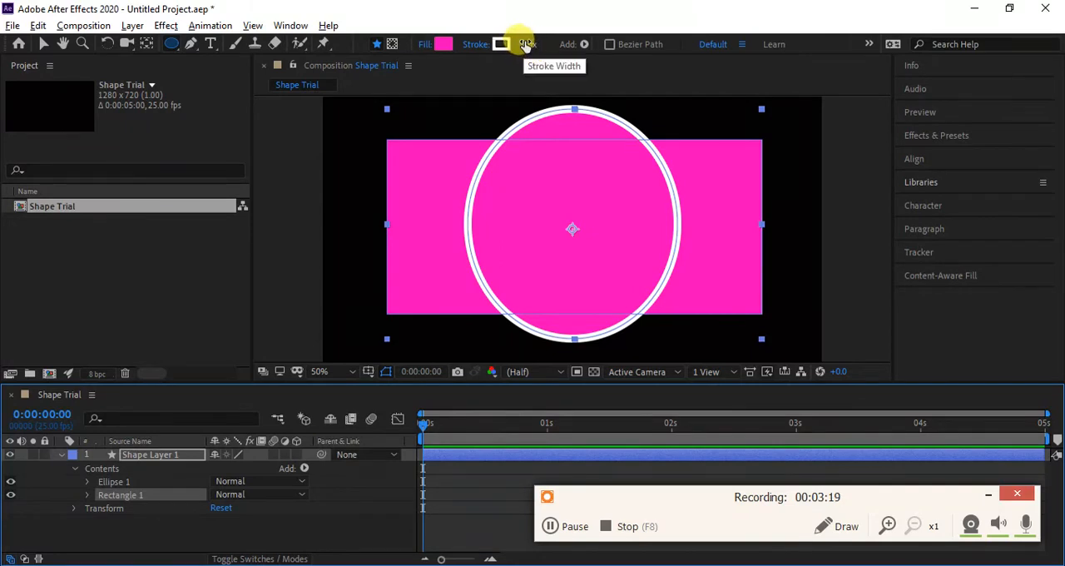
mouse_move(525, 45)
mouse_down()
mouse_move(606, 40)
mouse_move(483, 12)
mouse_move(582, 8)
mouse_move(404, 28)
mouse_move(585, 13)
mouse_move(455, 31)
mouse_move(407, 62)
mouse_move(425, 66)
mouse_up()
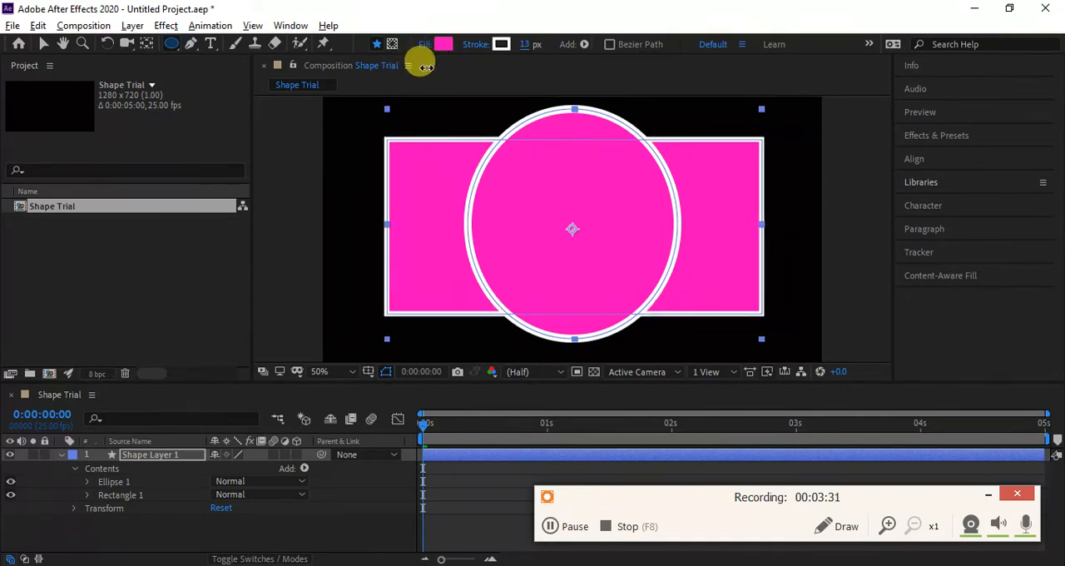
key(F7)
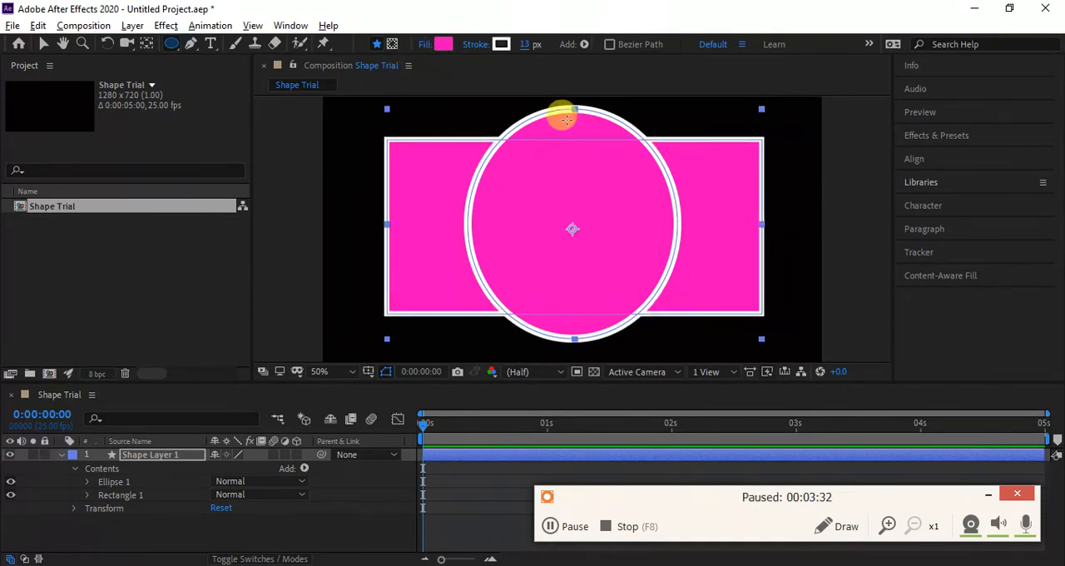
key(F7)
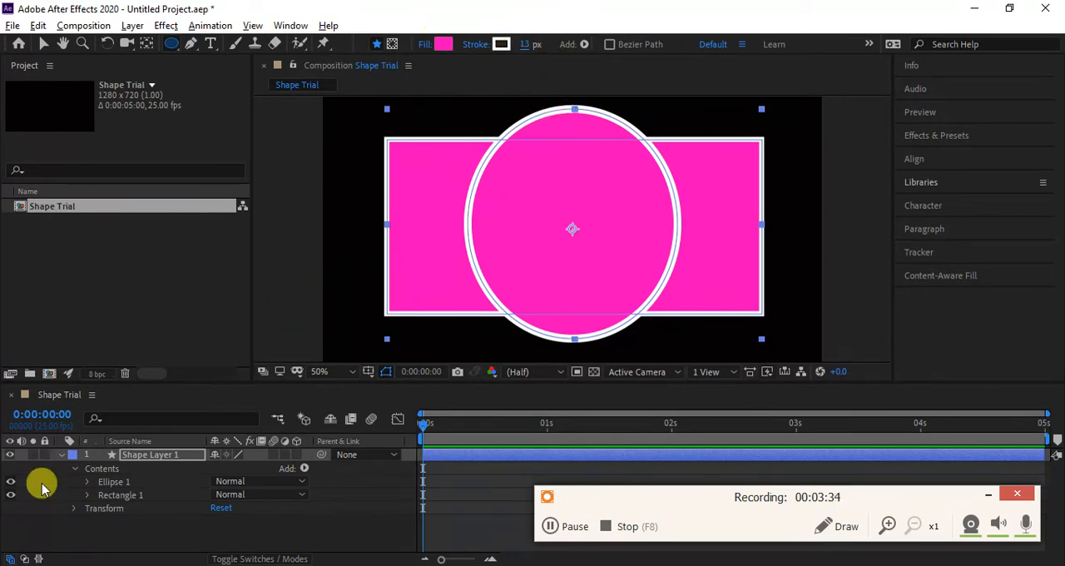
- Remove the outlines of both shapes together by setting the stroke width of Shape Layer 1 to 0 px
click(142, 458)
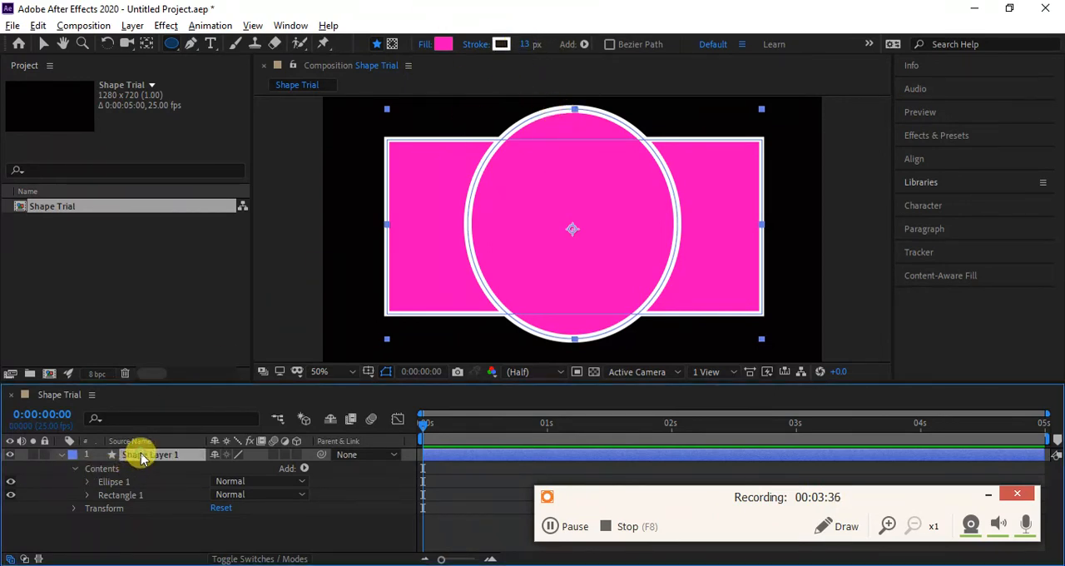
click(526, 41)
text(0)
key(Return)
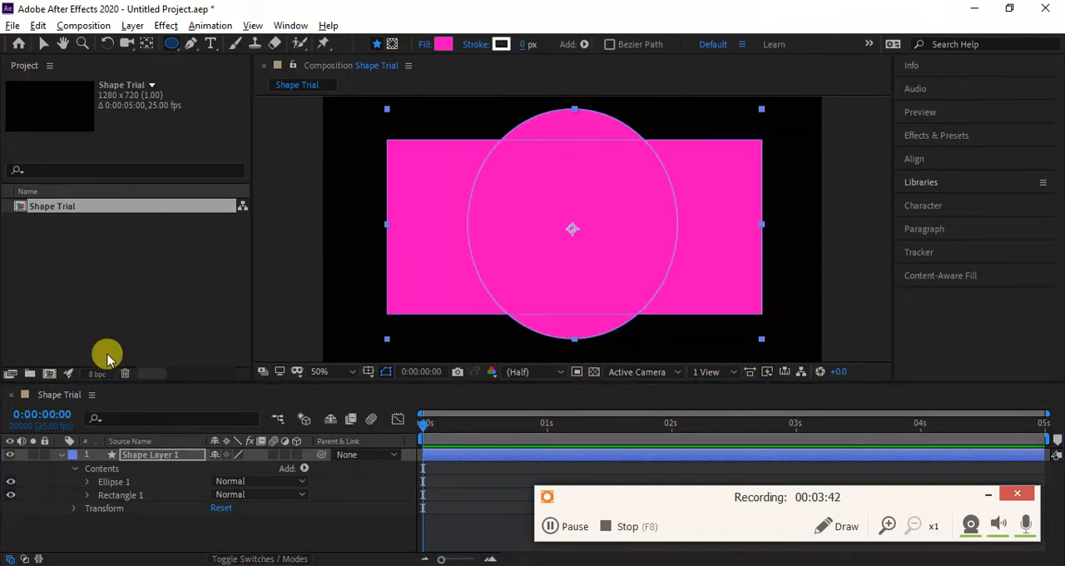
- Resize the Ellipse 1 path to 552.8, 598.7, try shifting its position to -1.0, 0.0, and undo only the shift
click(88, 482)
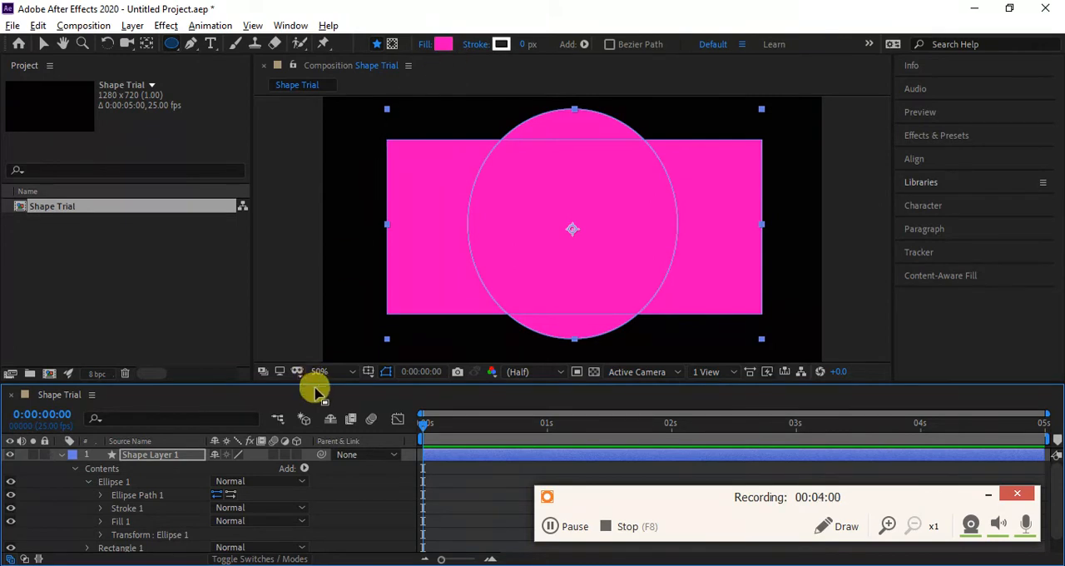
click(99, 495)
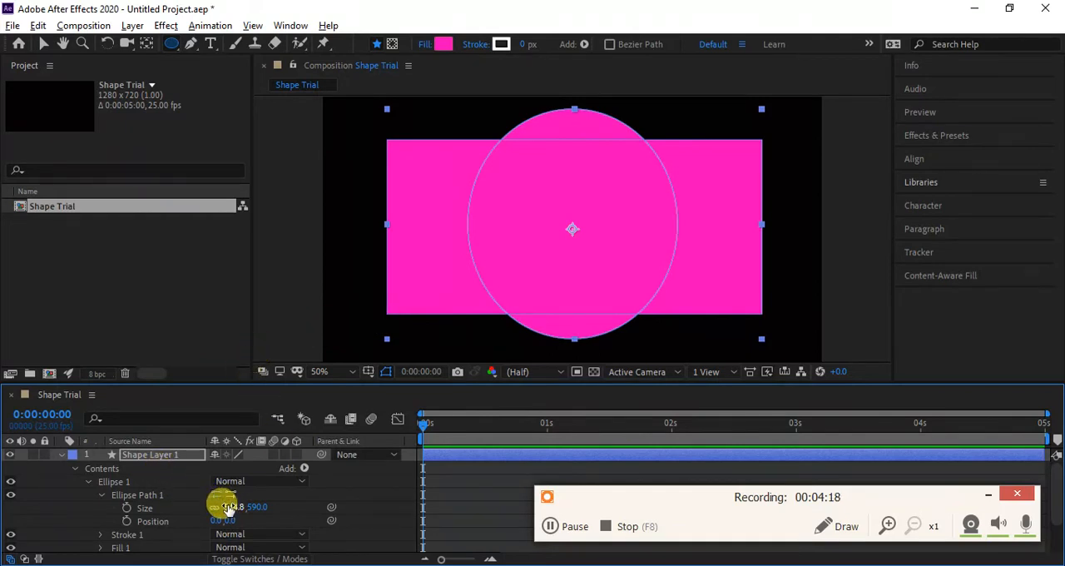
mouse_move(226, 508)
mouse_down()
mouse_move(297, 508)
mouse_move(252, 498)
mouse_move(231, 506)
mouse_up()
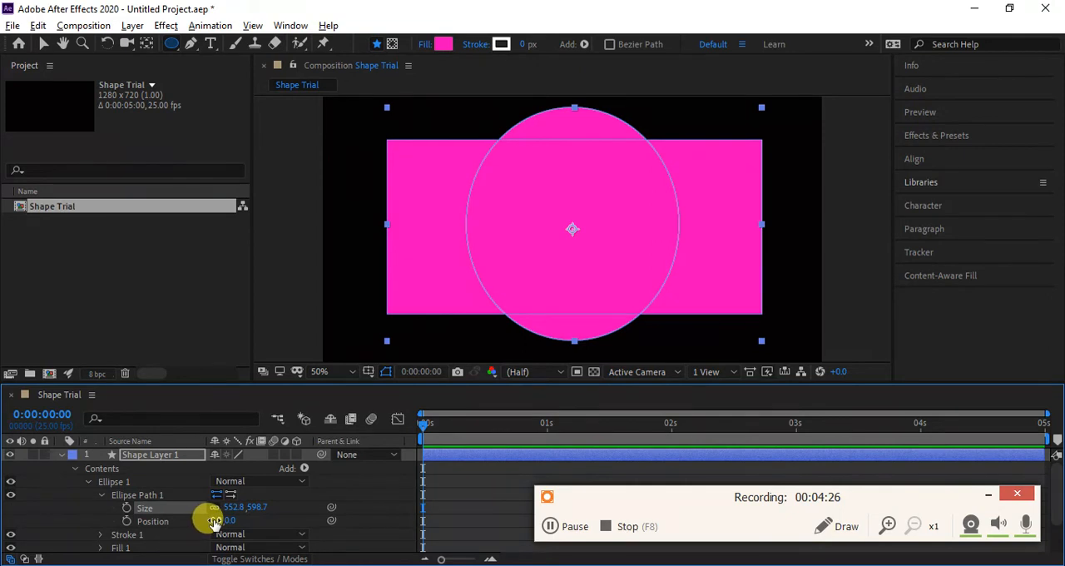
mouse_move(214, 520)
mouse_down()
mouse_move(255, 513)
mouse_move(191, 507)
mouse_move(199, 510)
mouse_up()
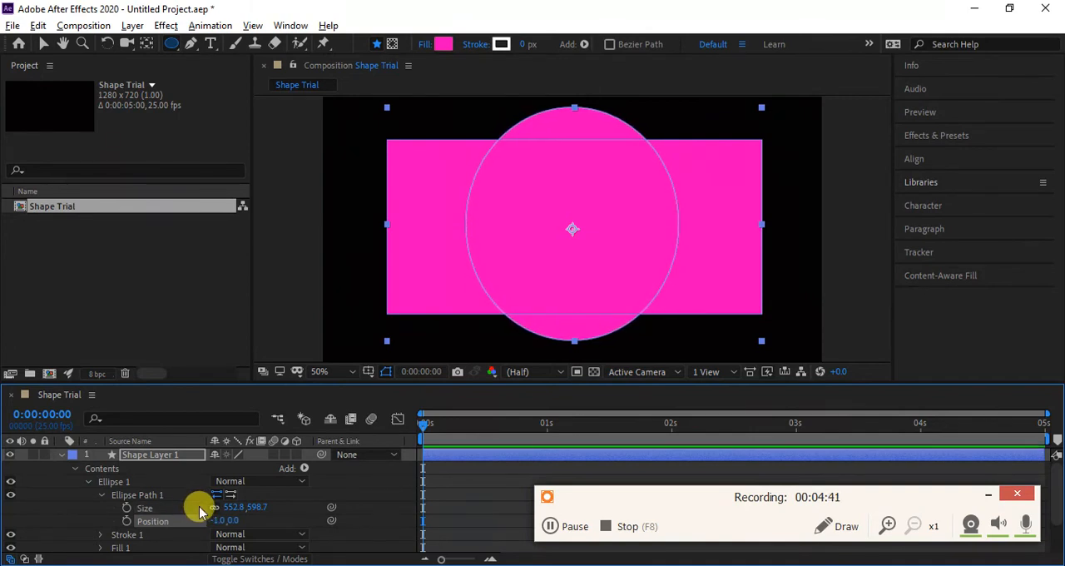
key(ctrl+z)
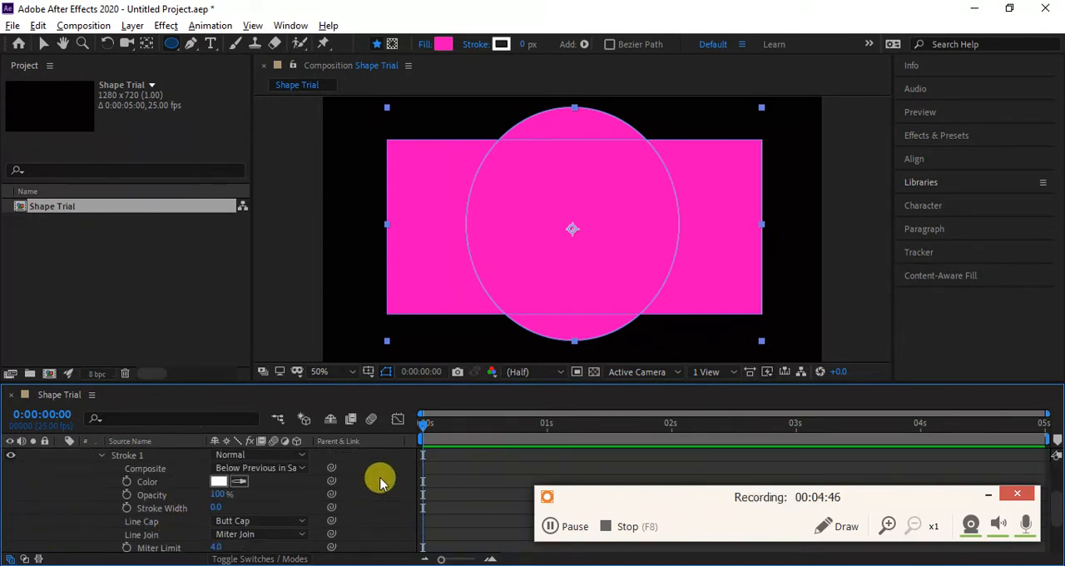
- Review the ellipse's stroke properties and the rectangle's path, stroke and fill groups, collapsing both shapes when done
click(102, 455)
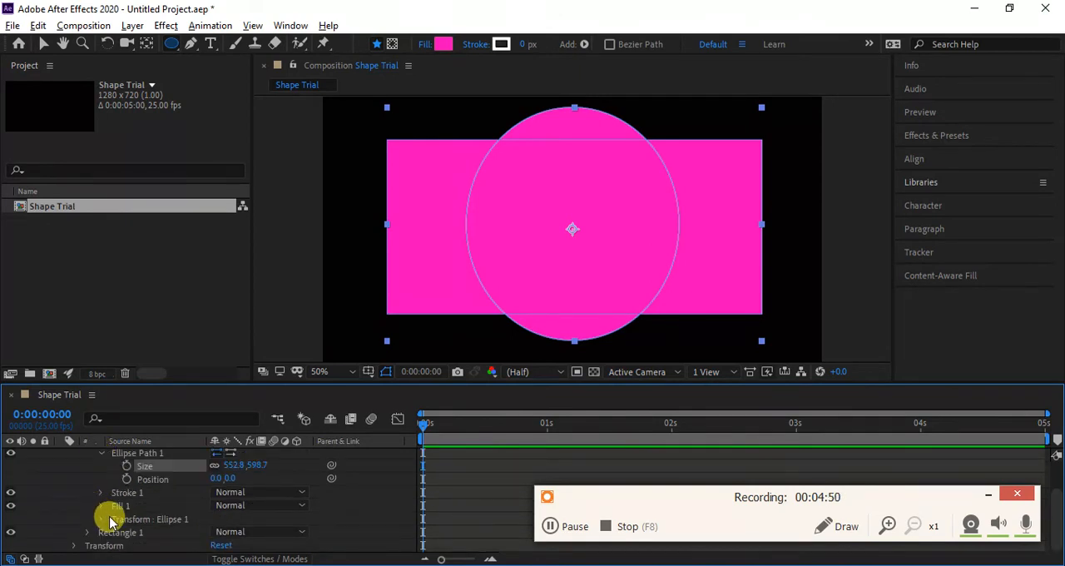
click(102, 454)
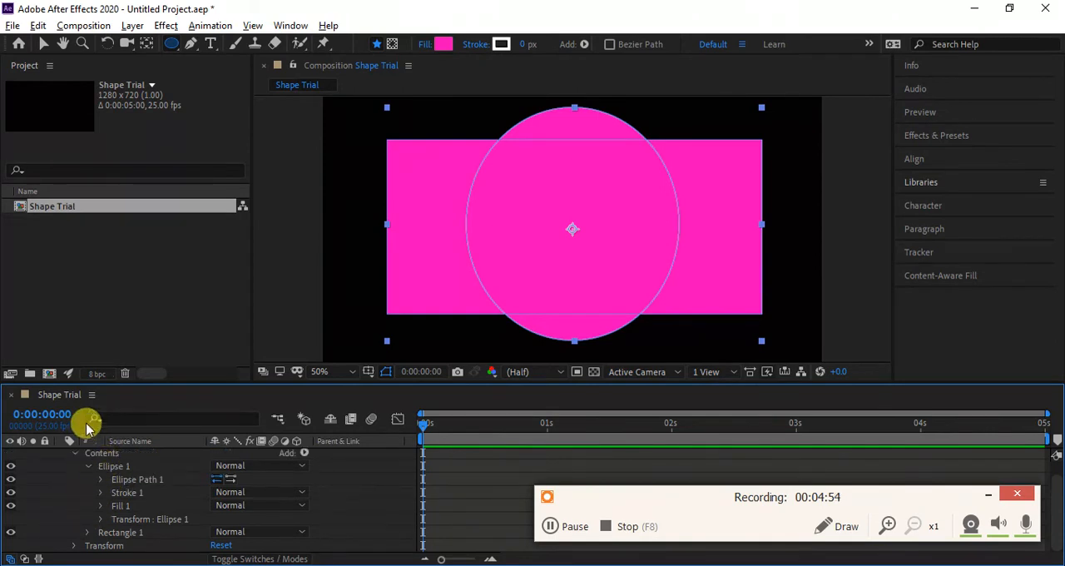
click(88, 468)
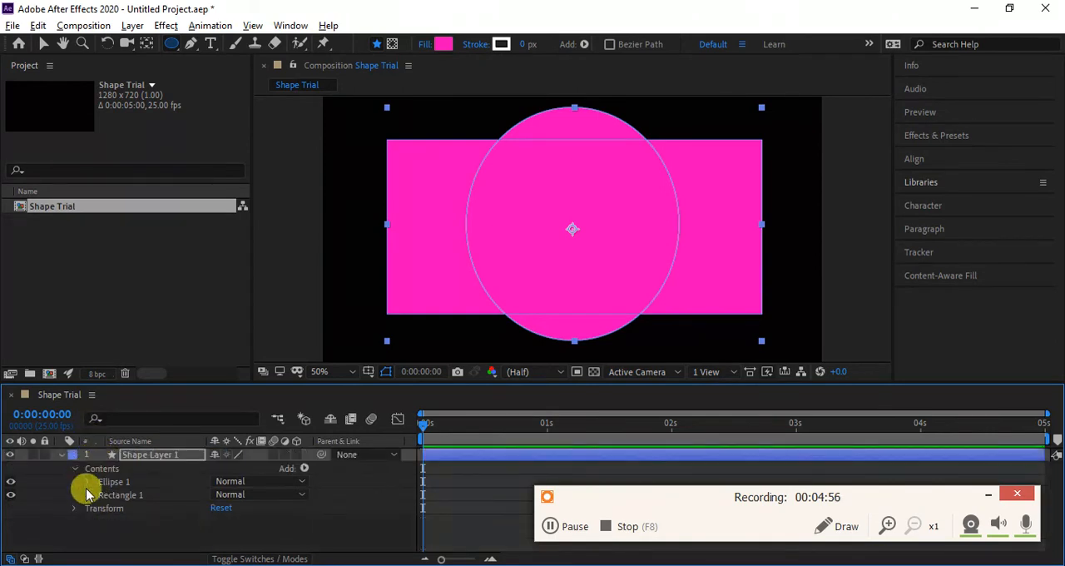
click(88, 496)
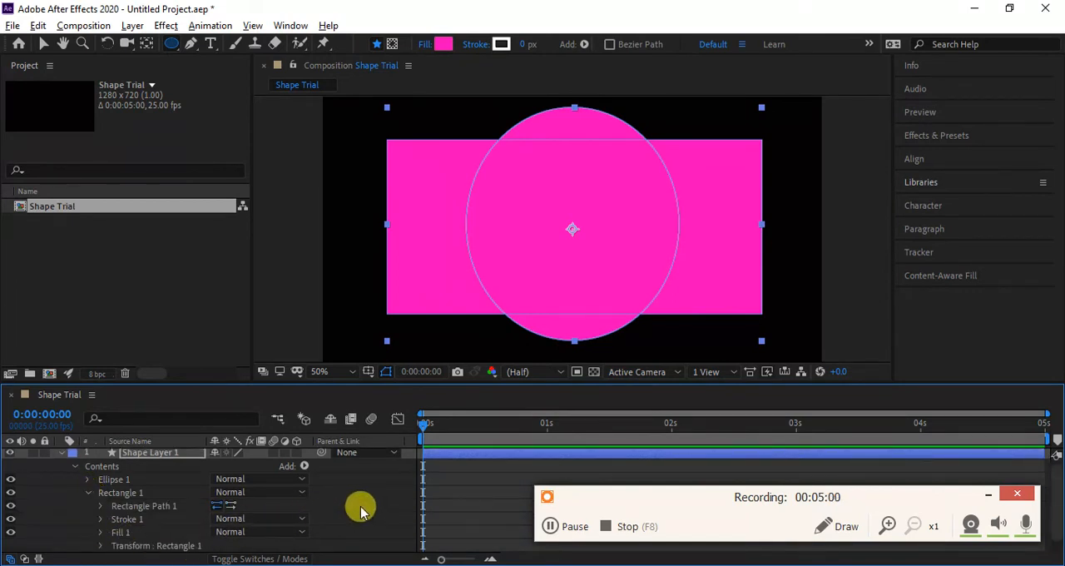
click(123, 533)
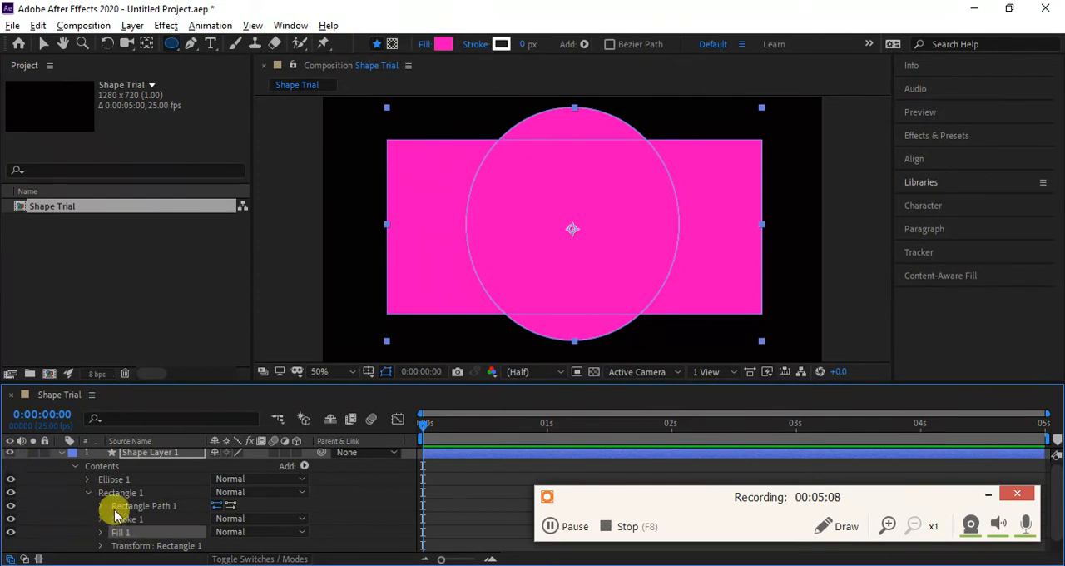
click(88, 494)
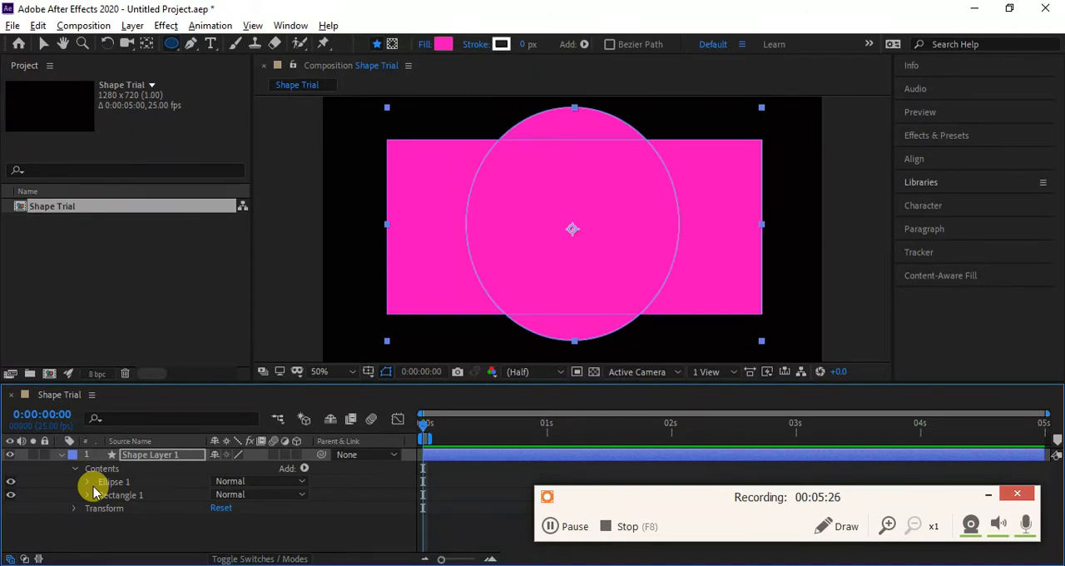
- Try to quit the program with the unsaved Shape Trial project open
key(ctrl+q)
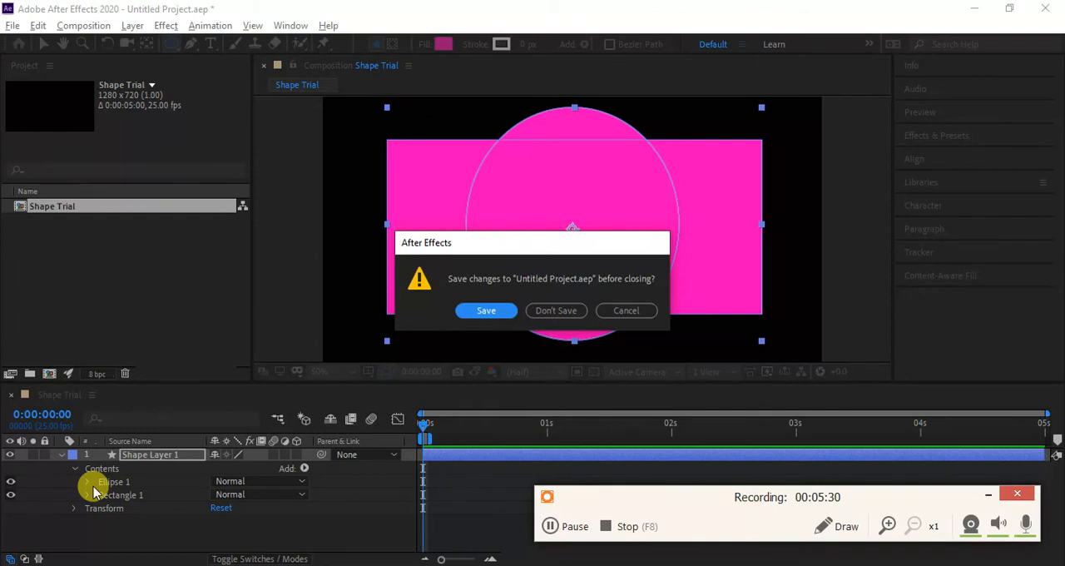
key(F7)
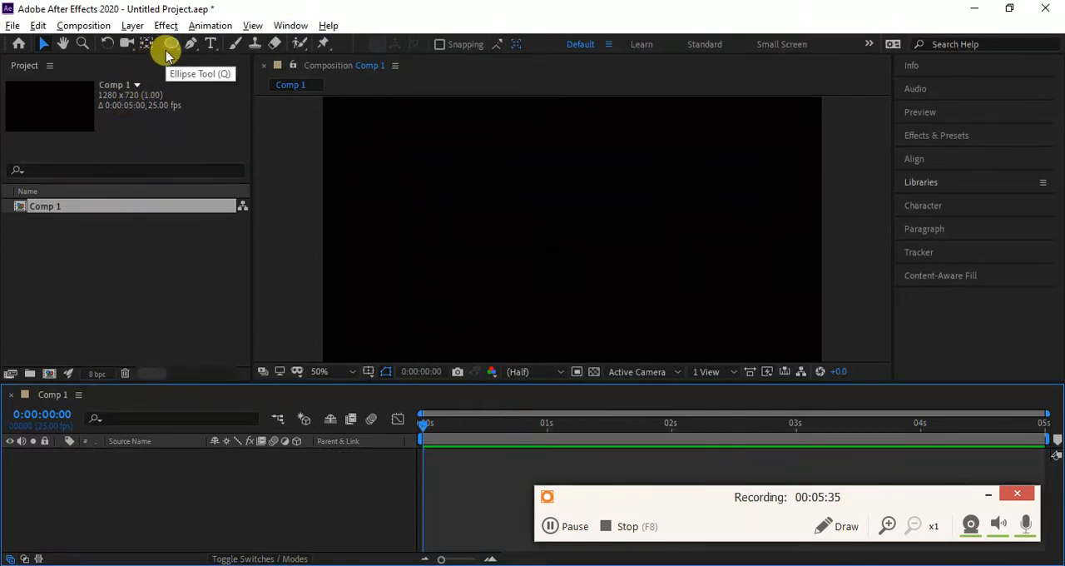
- Draw a perfect circle in Comp 1, set its white stroke to 41 px, and undo the shape
click(166, 52)
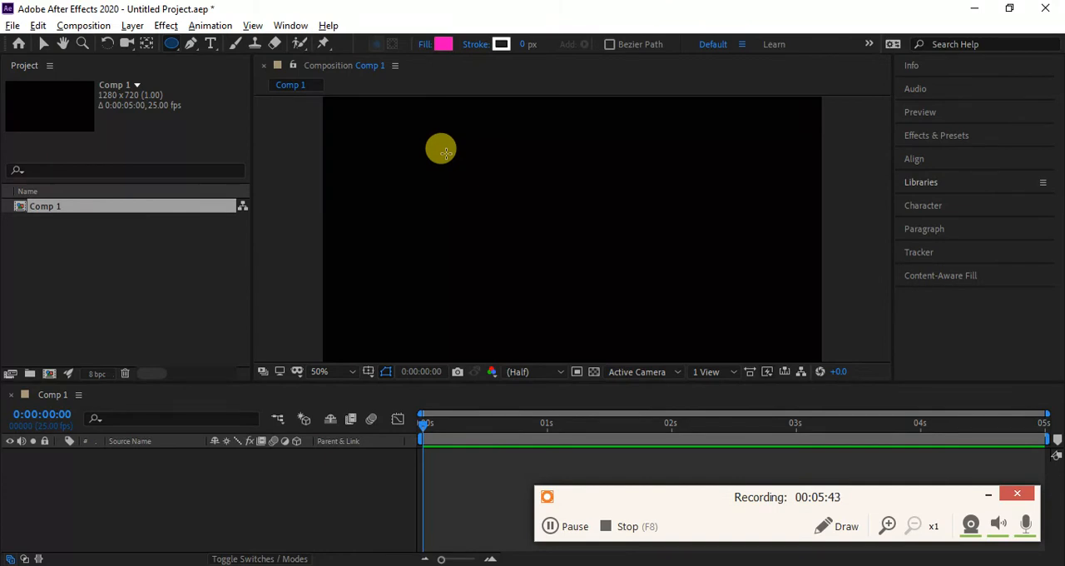
mouse_move(446, 155)
mouse_down()
mouse_move(601, 285)
mouse_move(647, 281)
mouse_move(629, 251)
mouse_move(624, 266)
mouse_up()
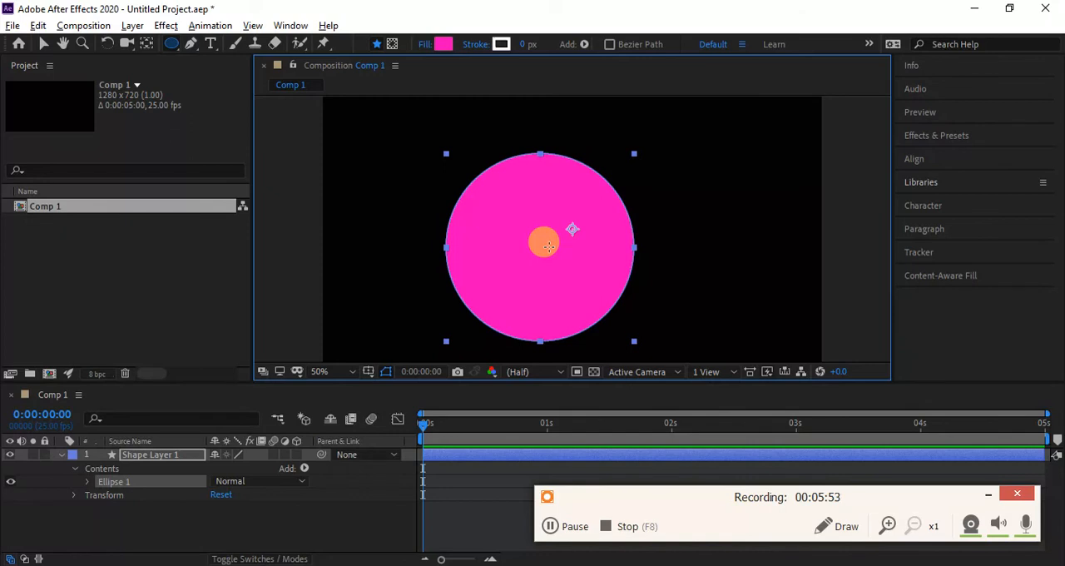
click(525, 45)
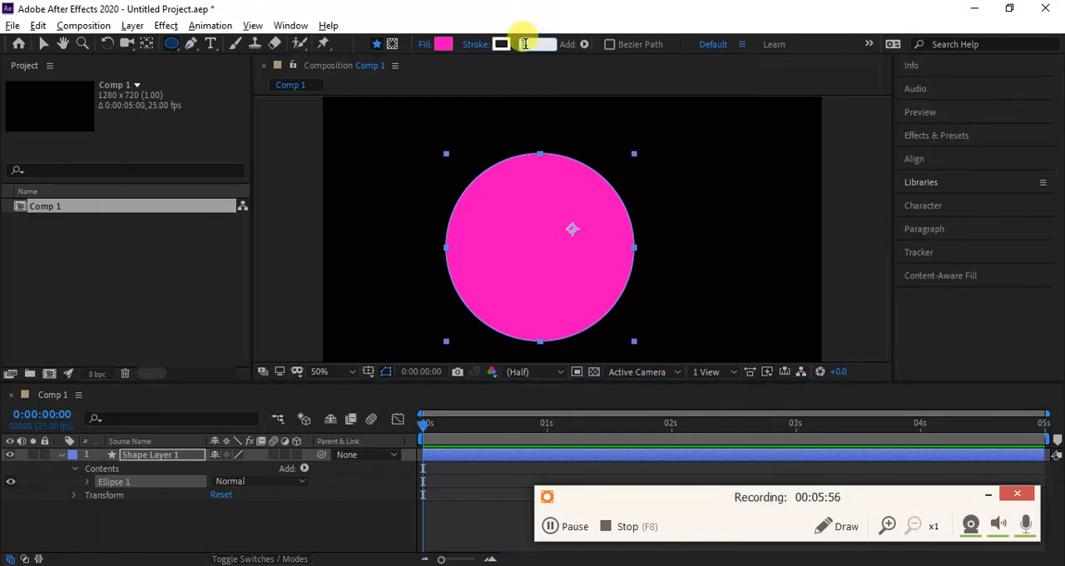
text(411)
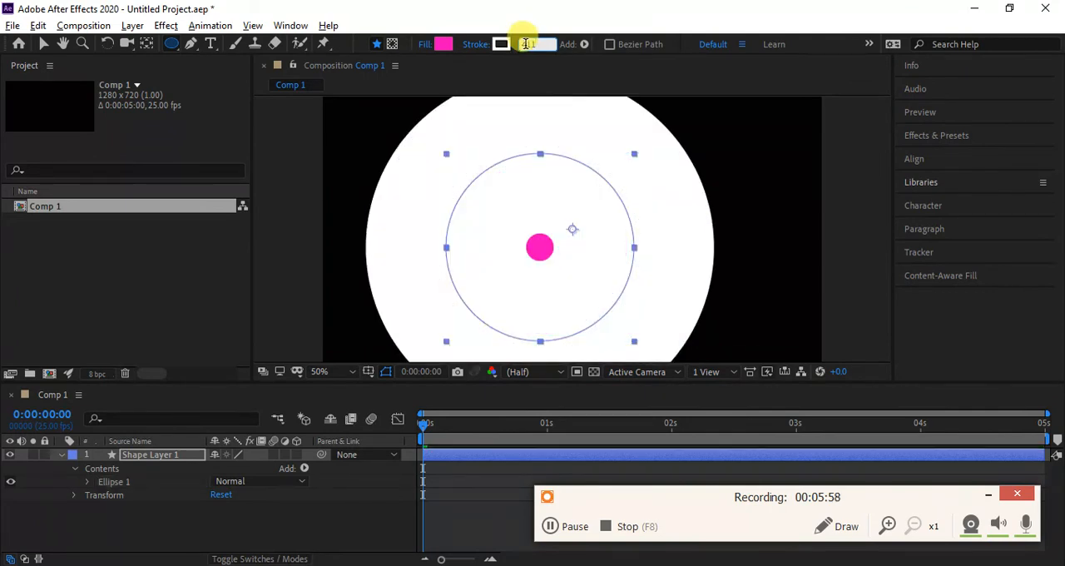
key(BackSpace)
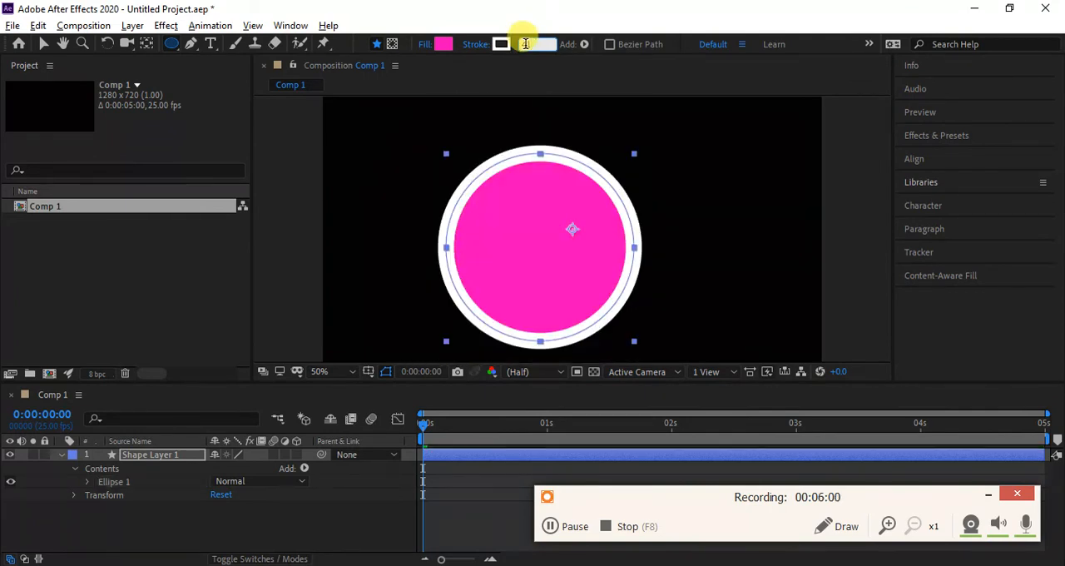
key(Return)
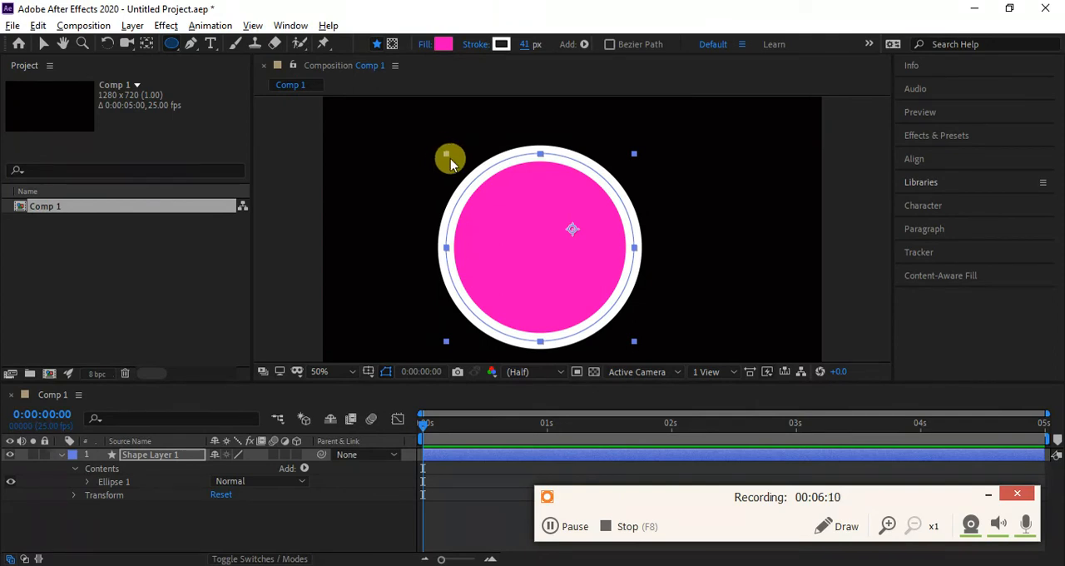
key(ctrl+z)
key(ctrl+z)
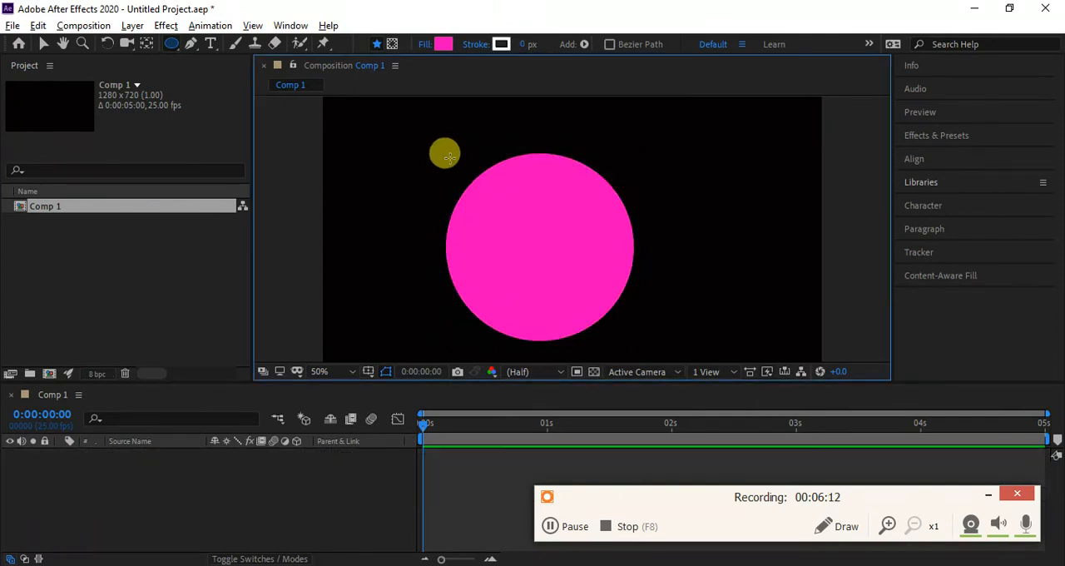
- Try drawing a wide rectangle across the middle of the empty composition and undo it
click(170, 49)
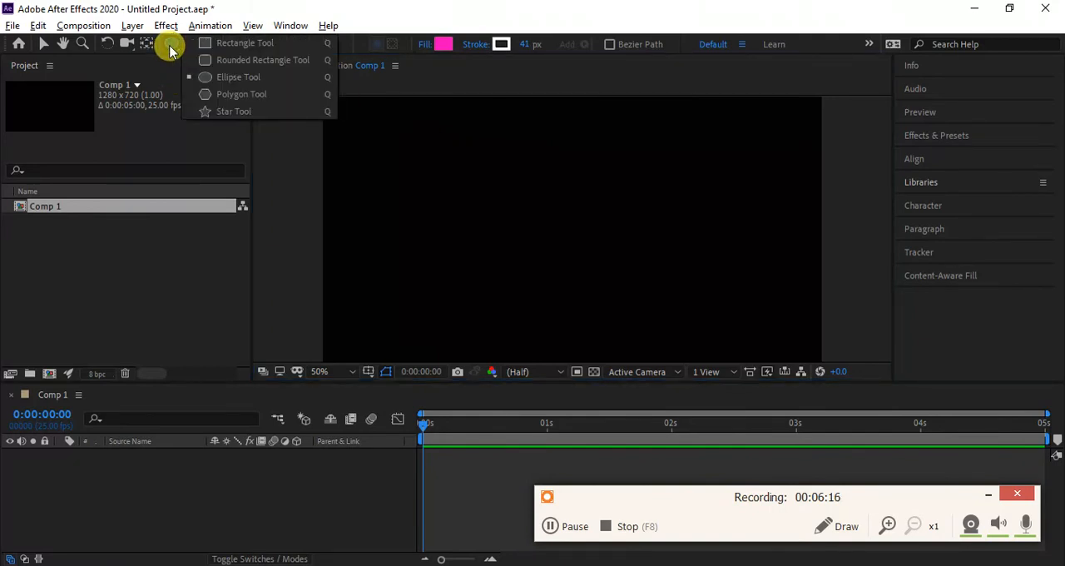
drag(170, 48, 254, 45)
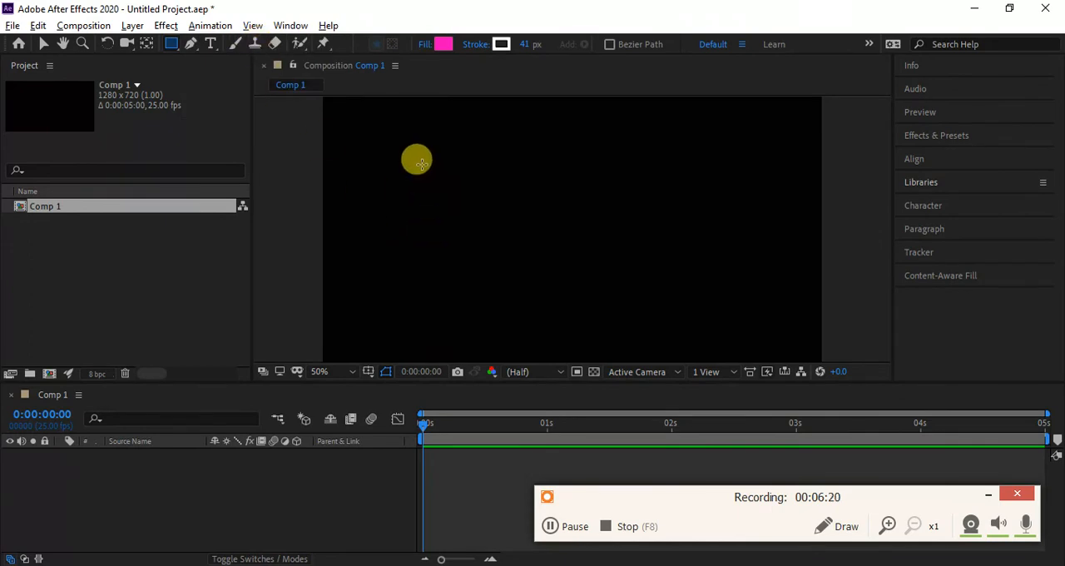
mouse_move(421, 164)
mouse_down()
mouse_move(601, 257)
mouse_move(669, 272)
mouse_move(724, 316)
mouse_up()
key(shift)
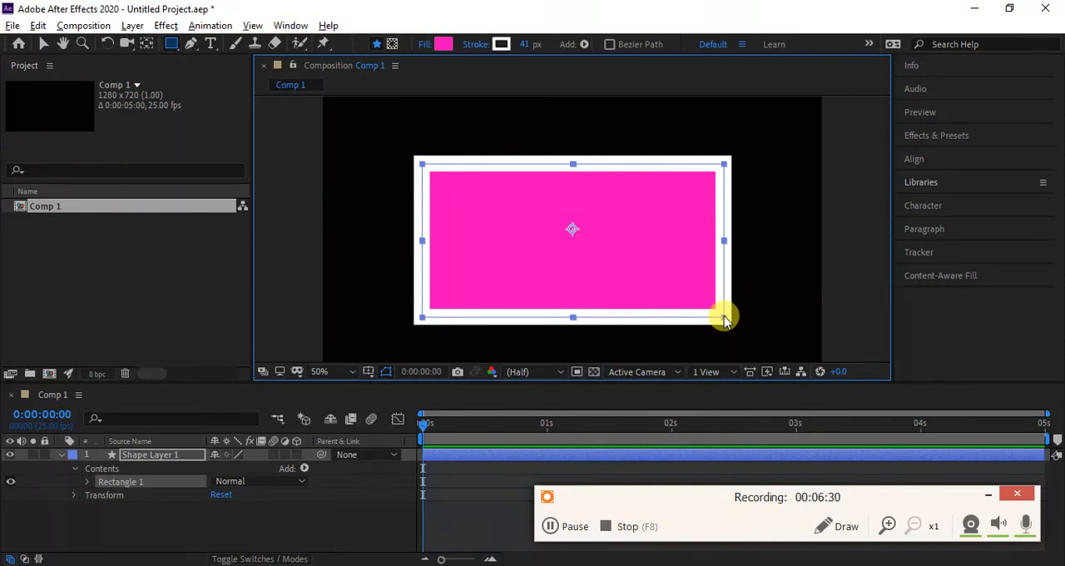
key(ctrl+z)
key(ctrl+z)
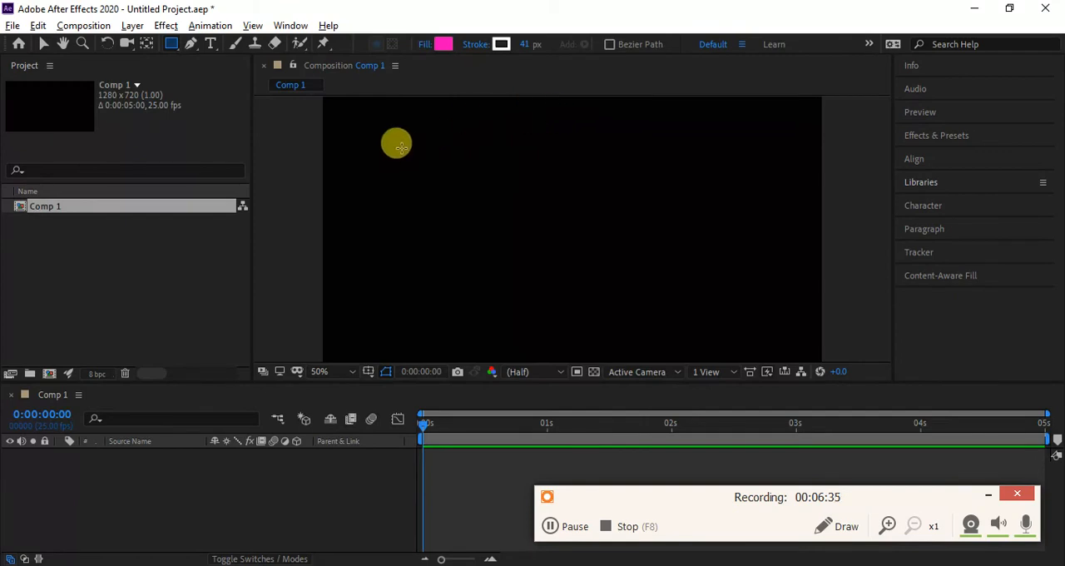
- Try drawing a large square spanning nearly the full composition height and undo it
drag(402, 147, 654, 151)
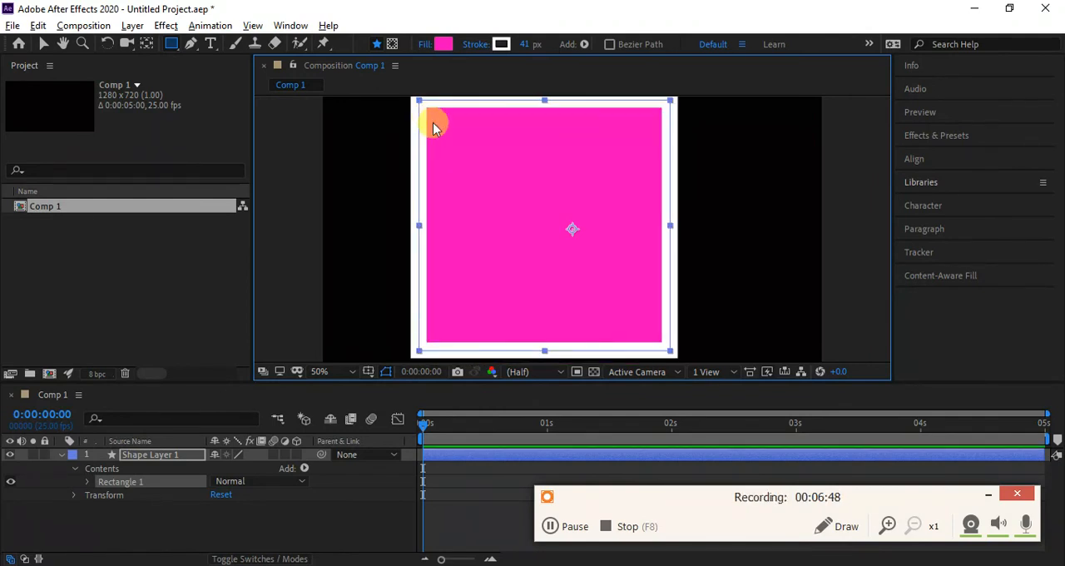
key(ctrl+z)
key(ctrl+z)
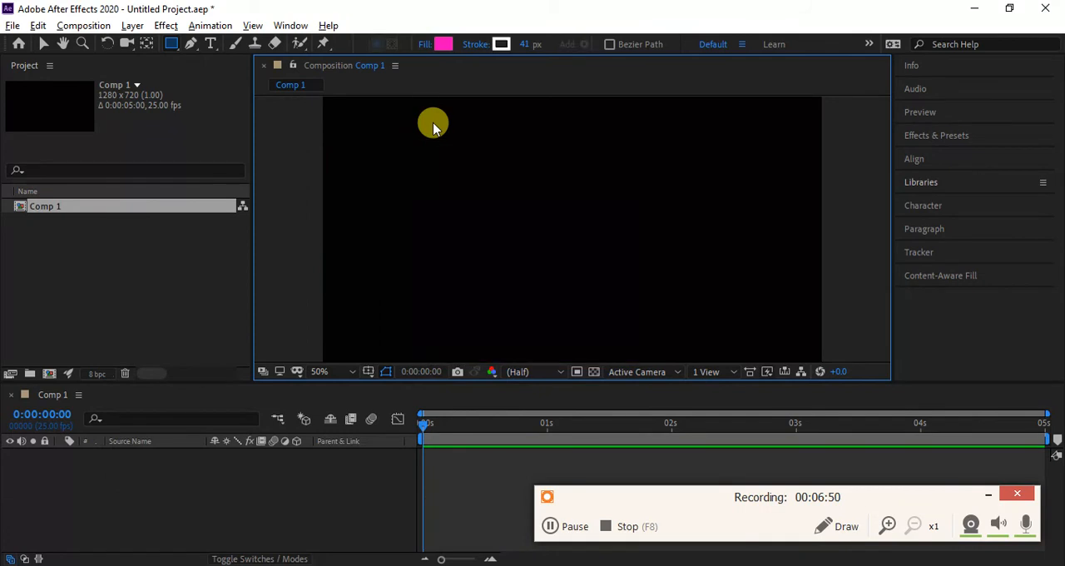
- Draw a small, slightly tilted pentagon with the Polygon Tool in the upper-left area of the composition
click(172, 43)
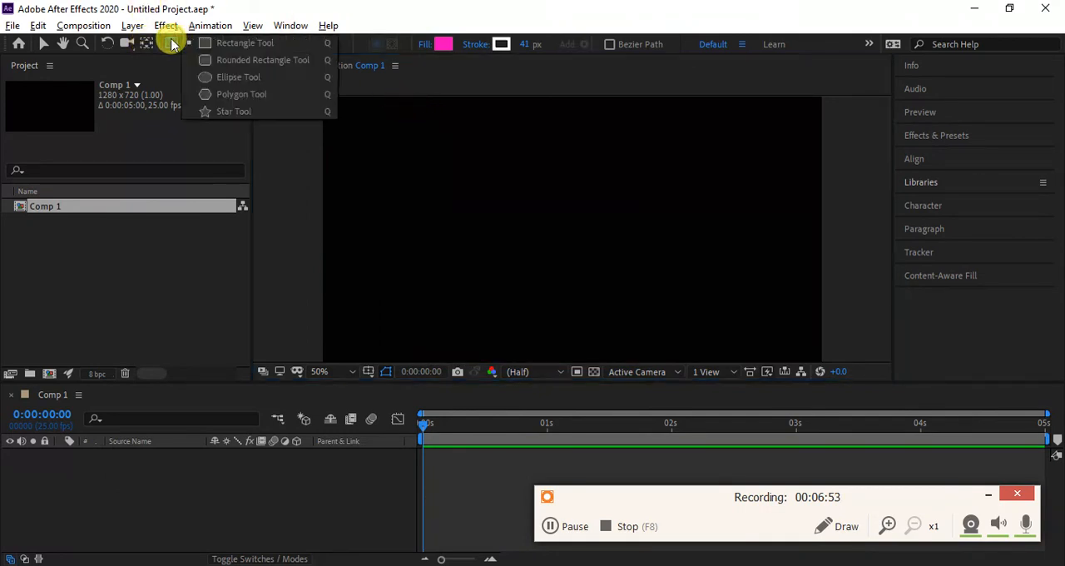
click(226, 99)
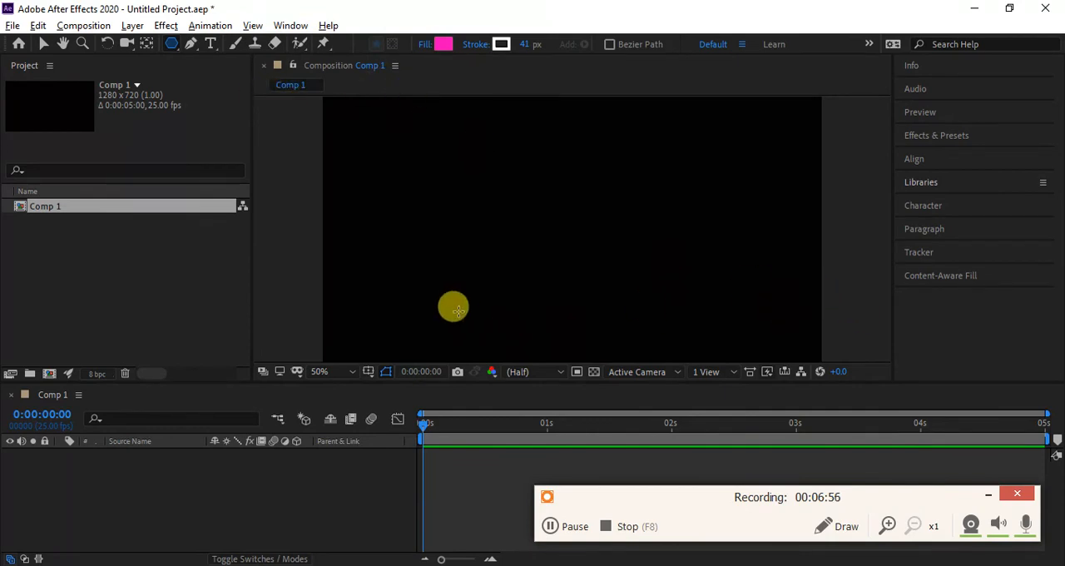
mouse_move(418, 168)
mouse_down()
mouse_move(516, 221)
mouse_move(471, 196)
mouse_up()
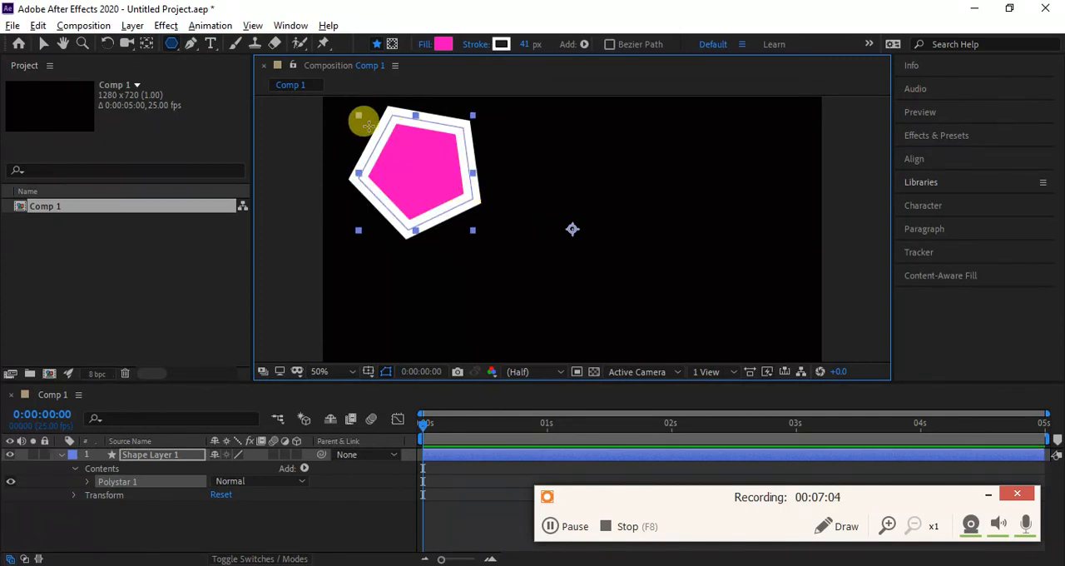
- Move the pentagon from the composition's upper-left area to near its centre
click(43, 43)
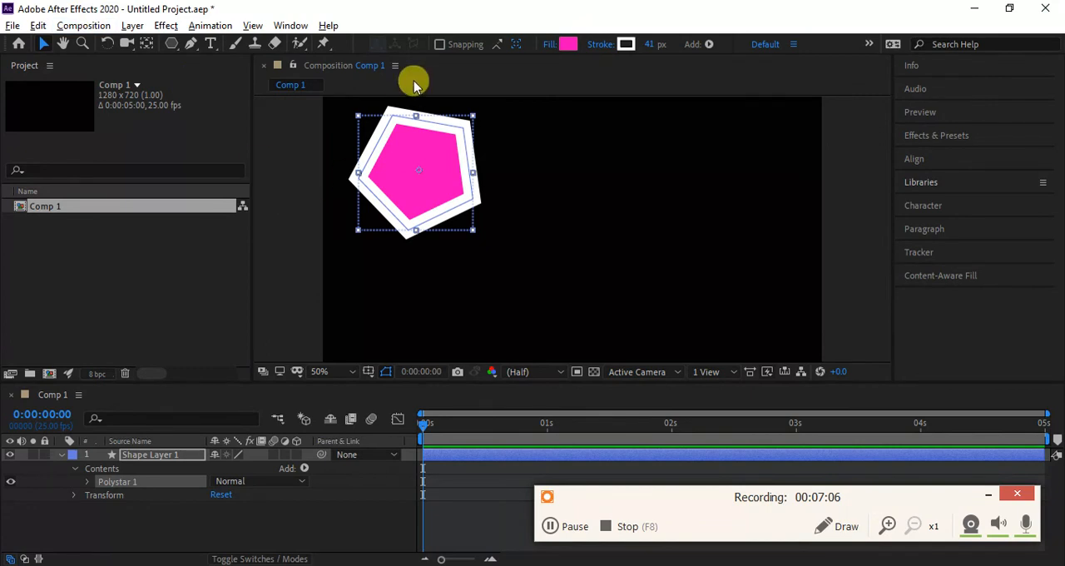
right_click(418, 172)
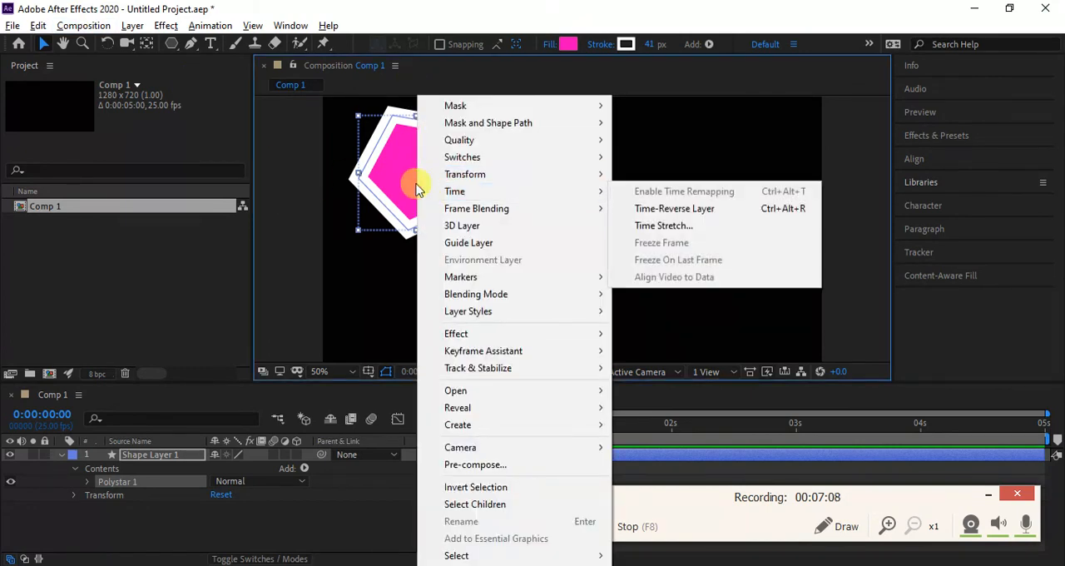
click(405, 187)
drag(431, 173, 552, 228)
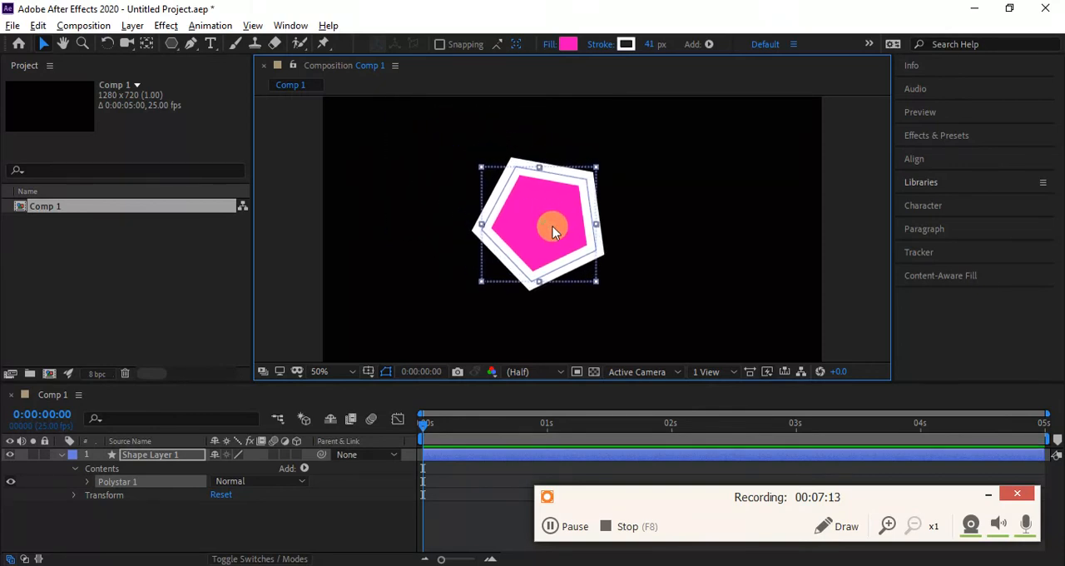
- Enlarge the pentagon by its lower-right bounding-box corner, making it somewhat taller than wide
right_click(596, 284)
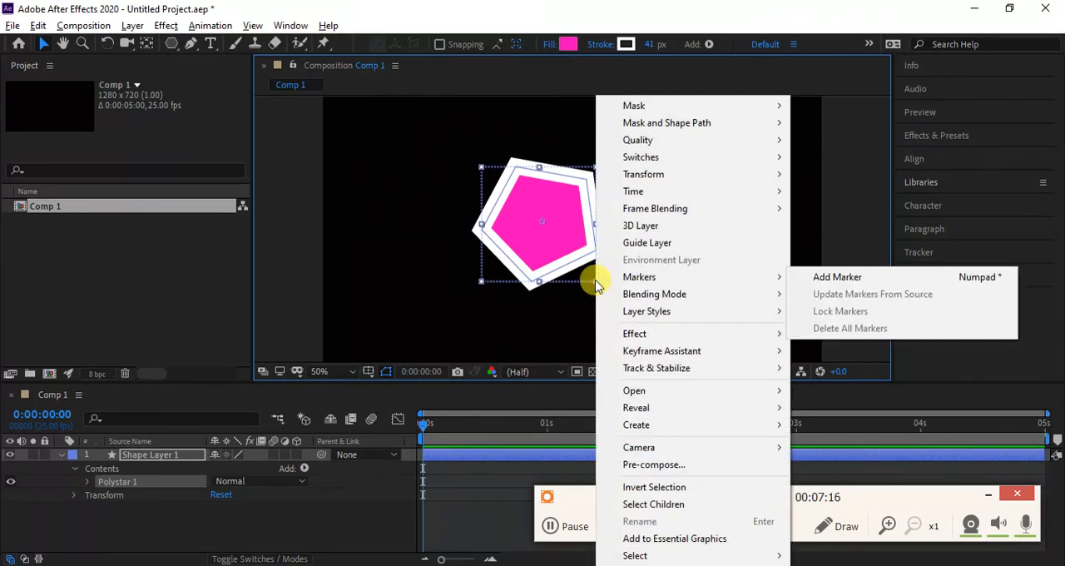
click(583, 285)
click(584, 286)
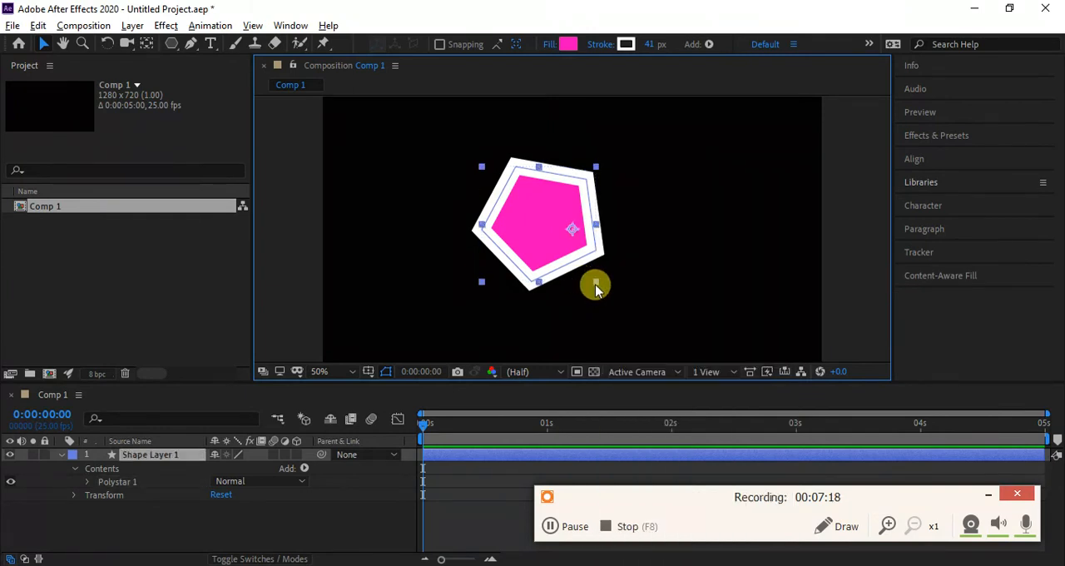
drag(596, 283, 602, 305)
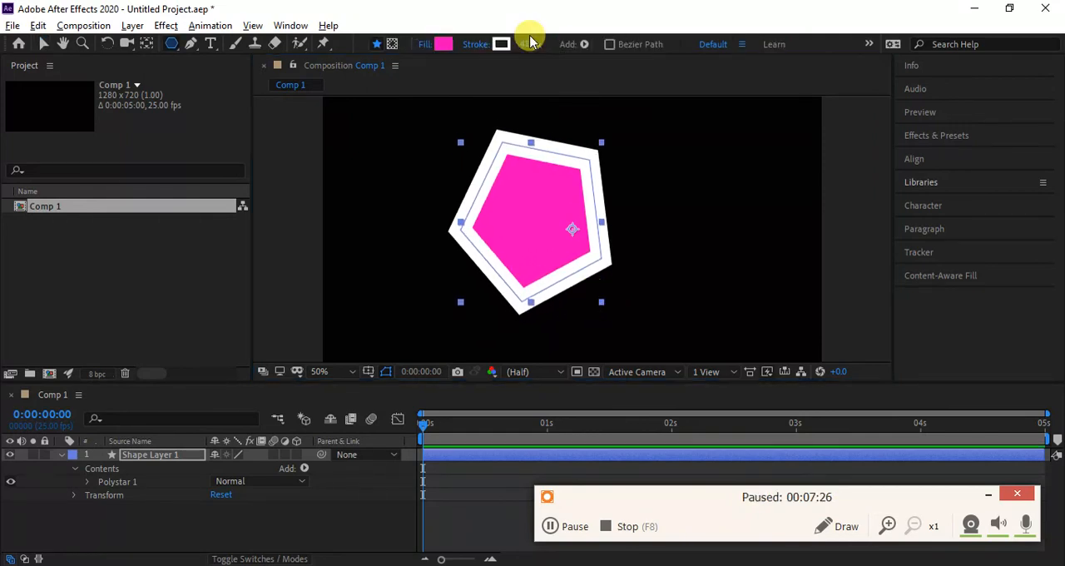
- Set the pentagon's stroke width to 0 px
click(524, 42)
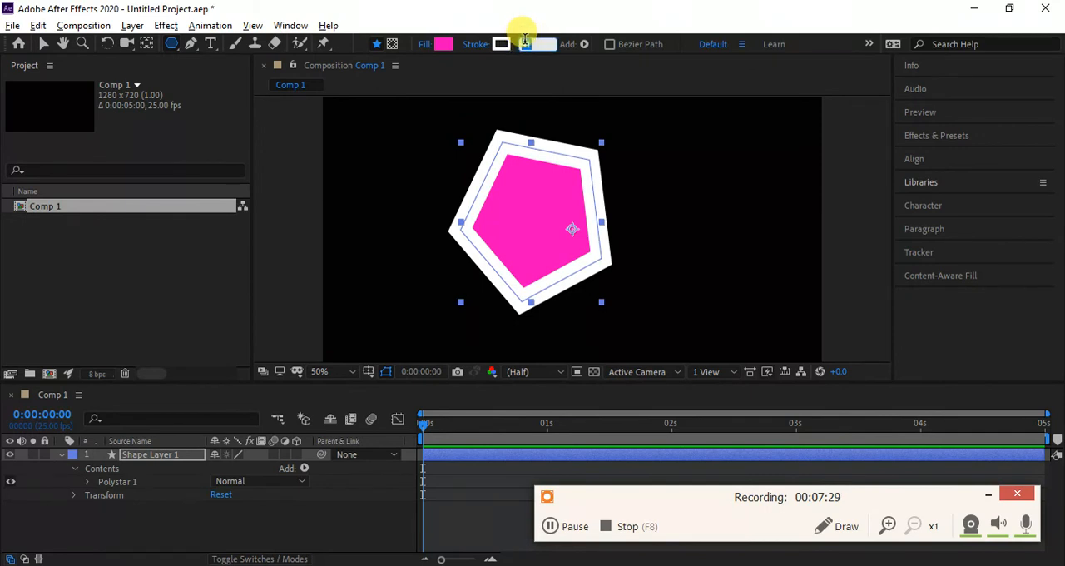
text(0)
key(Return)
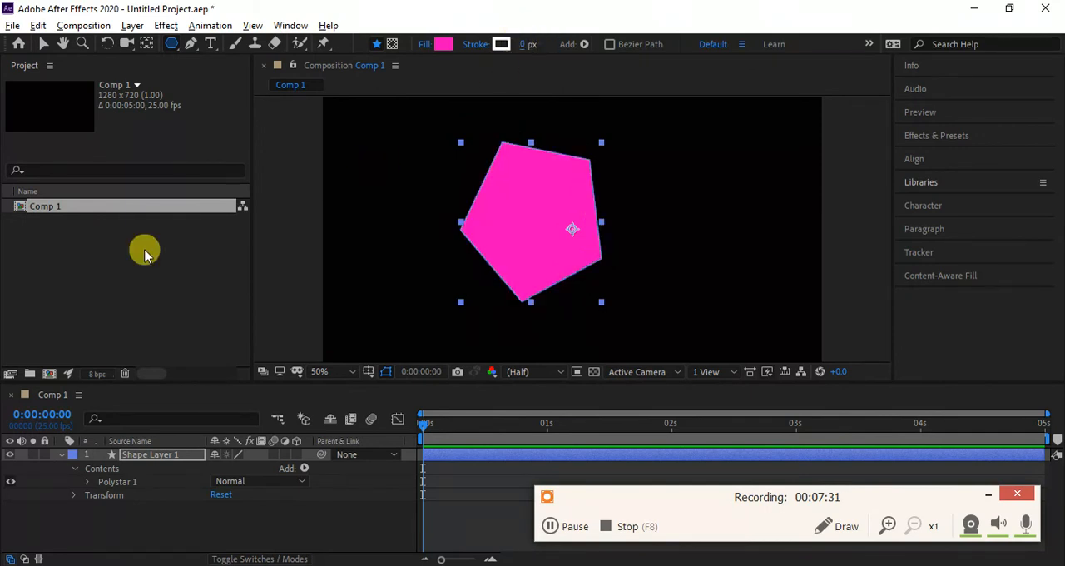
- Expand Polystar 1's path properties and reduce the polygon's Points to 3, making a triangle
click(87, 482)
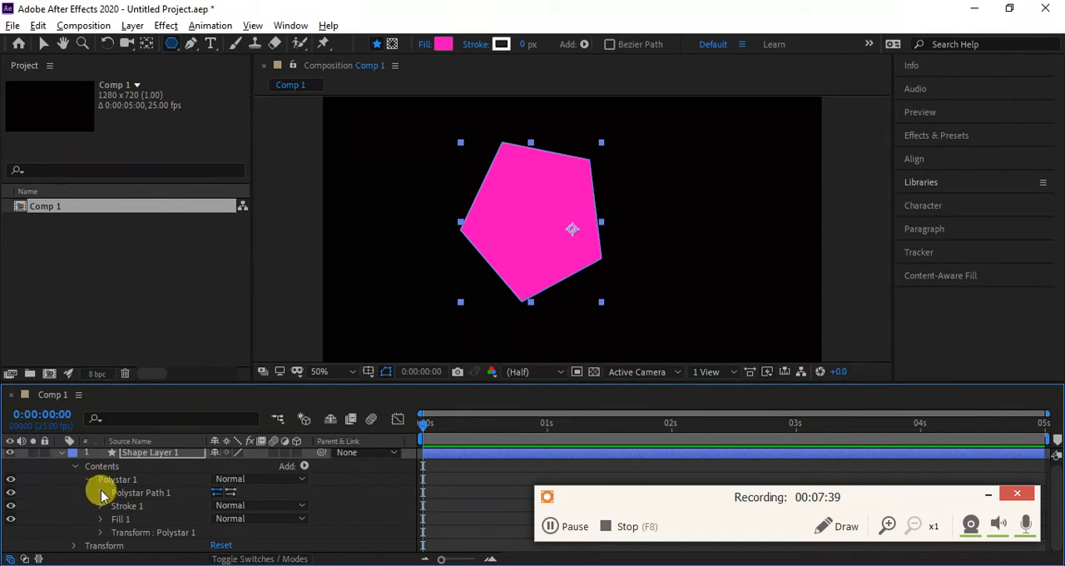
click(100, 493)
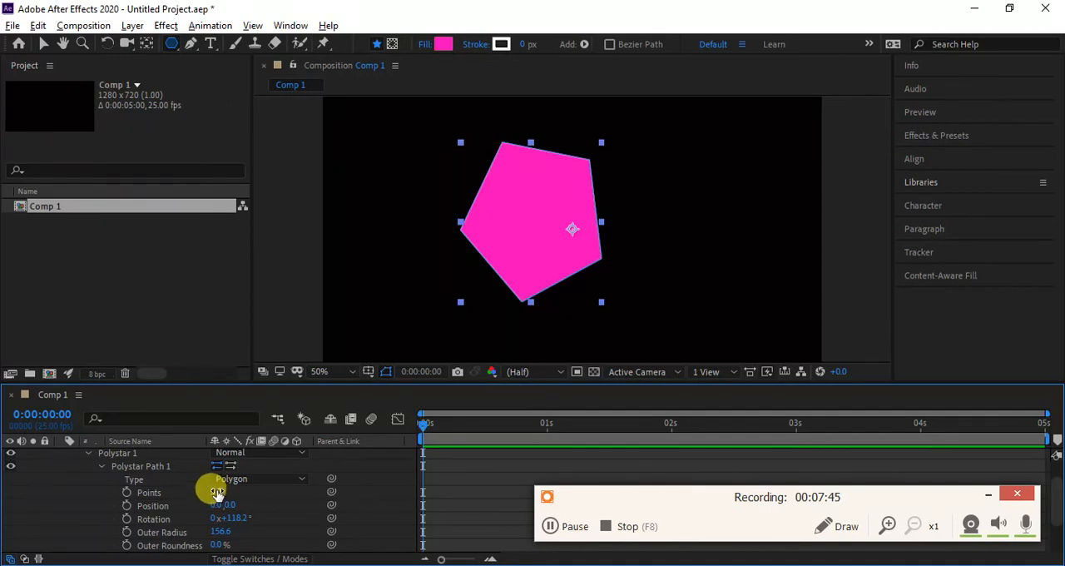
drag(217, 492, 169, 473)
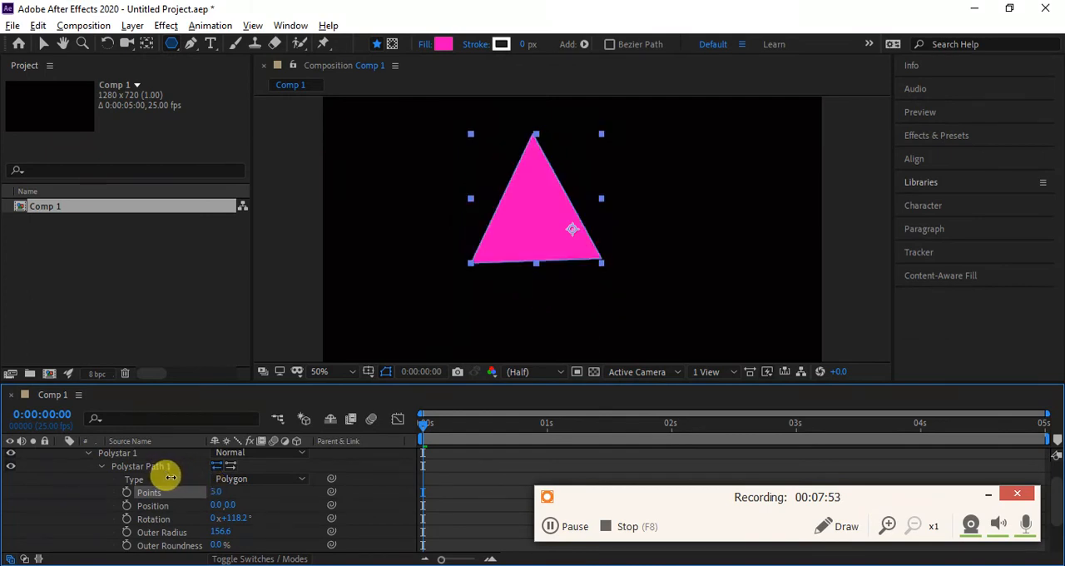
drag(170, 477, 173, 477)
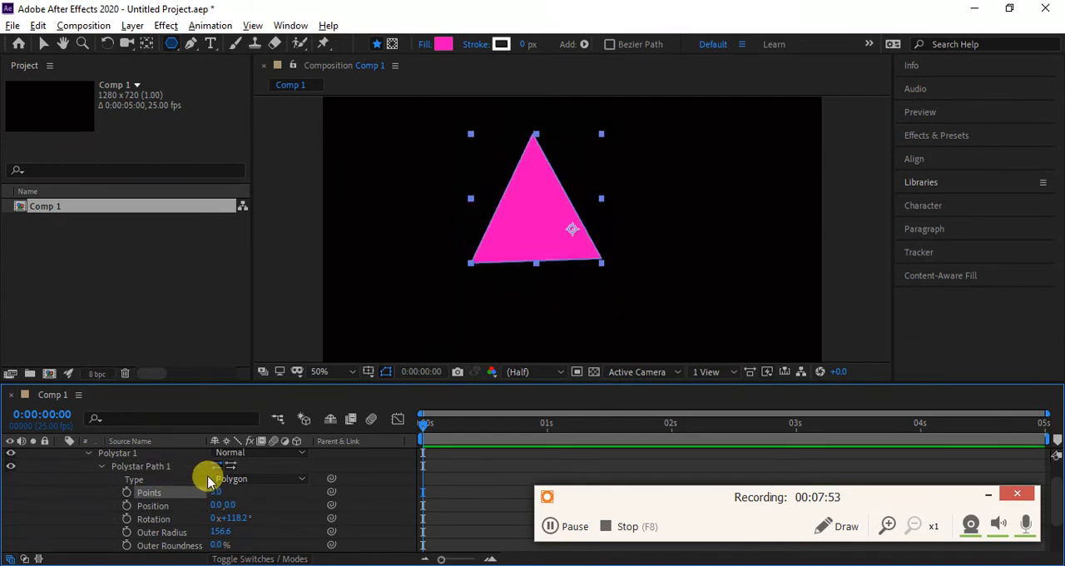
- Change the polystar path's type to Star and set its Points to 5
click(299, 482)
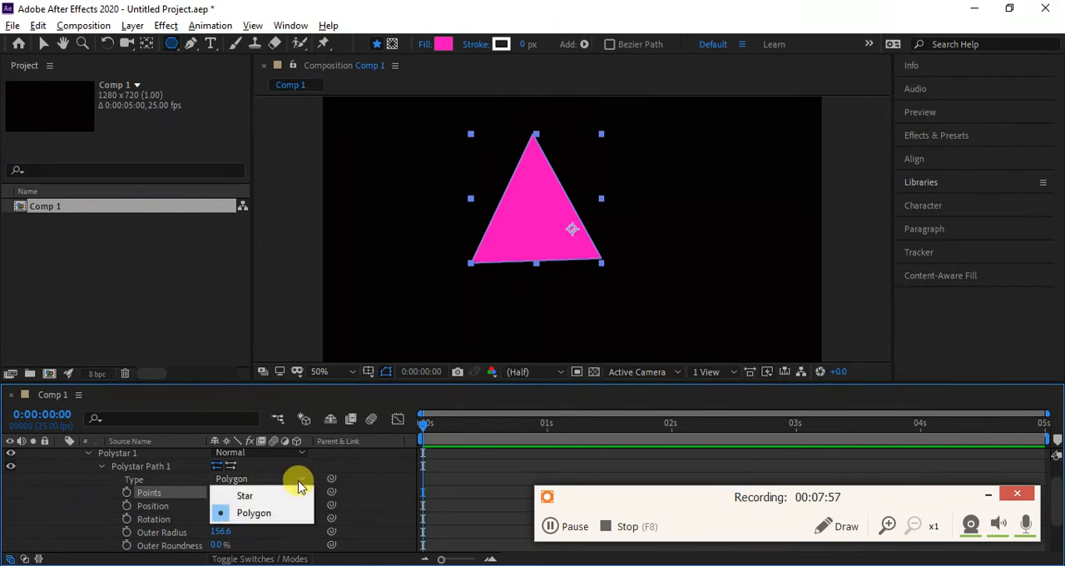
click(301, 495)
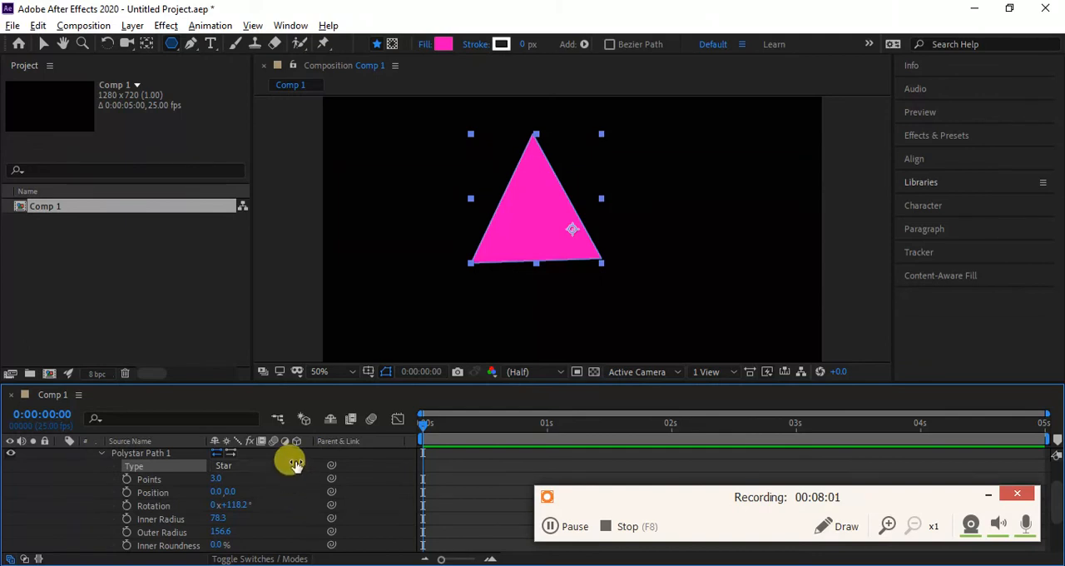
mouse_move(210, 477)
mouse_down()
mouse_move(221, 476)
mouse_move(212, 475)
mouse_up()
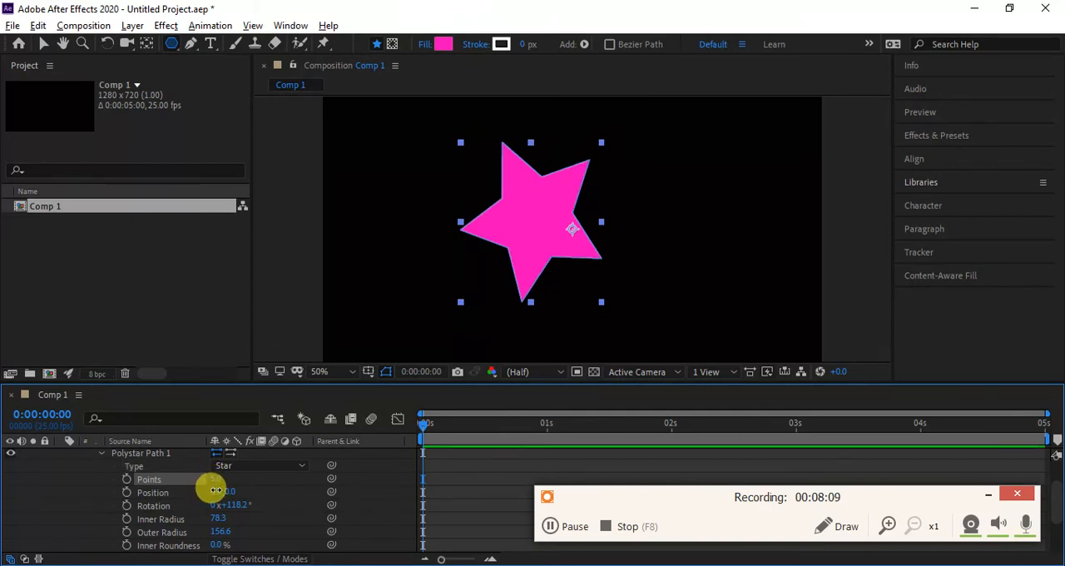
- Set the star path's Position to 78.0, 0.0 and its Rotation to 72.2° so it stands upright
drag(215, 490, 272, 484)
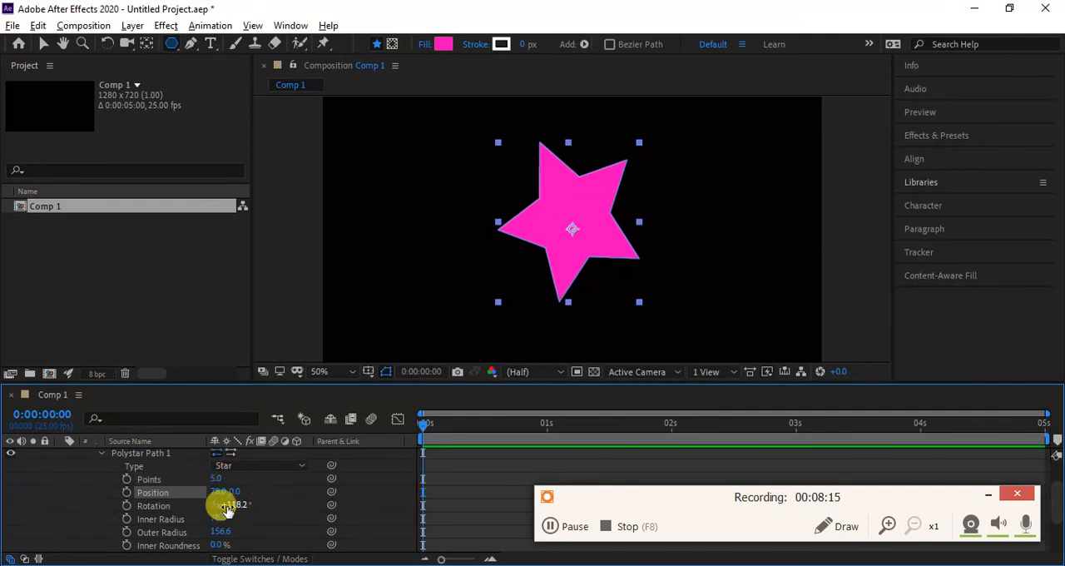
drag(233, 504, 185, 495)
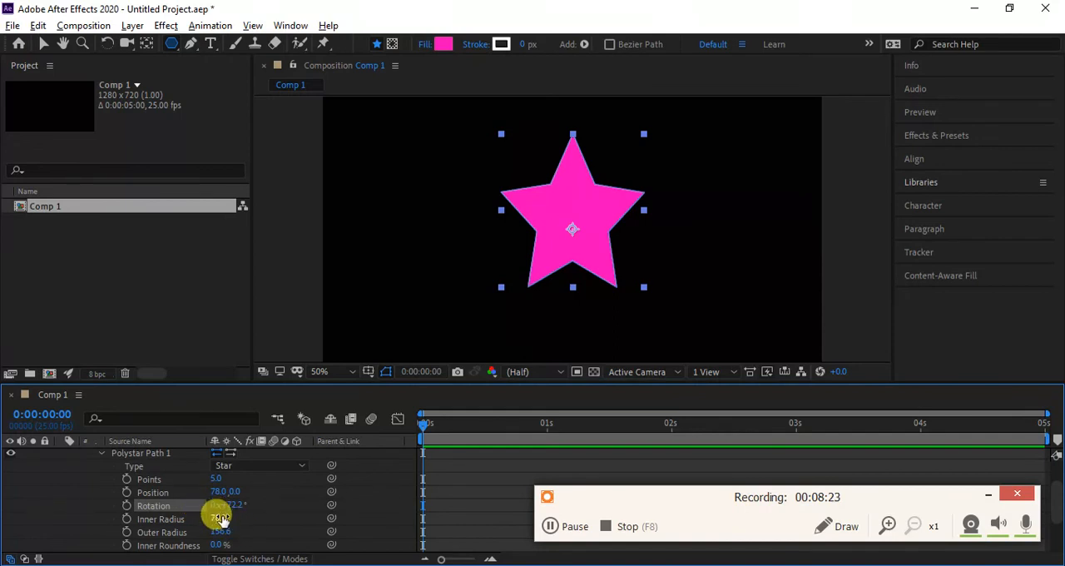
- Set the star's Inner Radius to 46.3, Outer Radius to 167.6 and Inner Roundness to 61%
drag(221, 516, 167, 487)
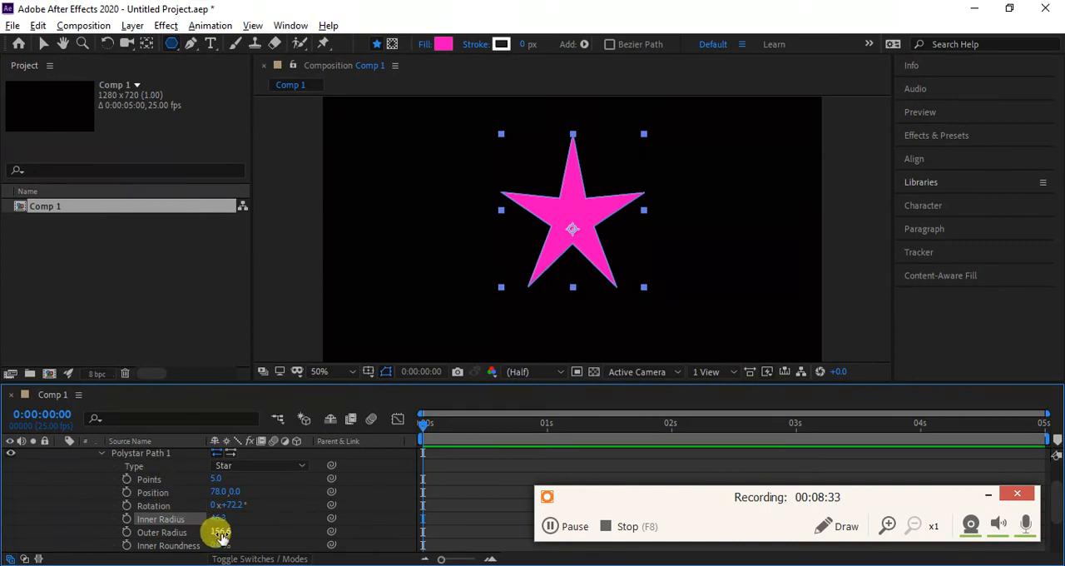
drag(220, 529, 276, 527)
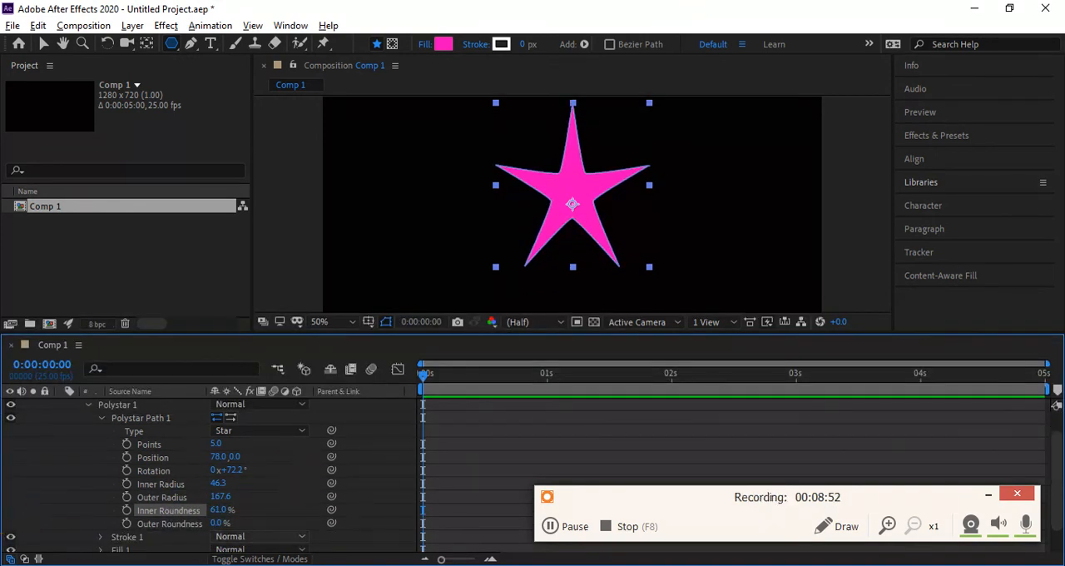
- Raise the star's Outer Roundness to 164% for petal-like arms and refine the value to 160%
click(200, 525)
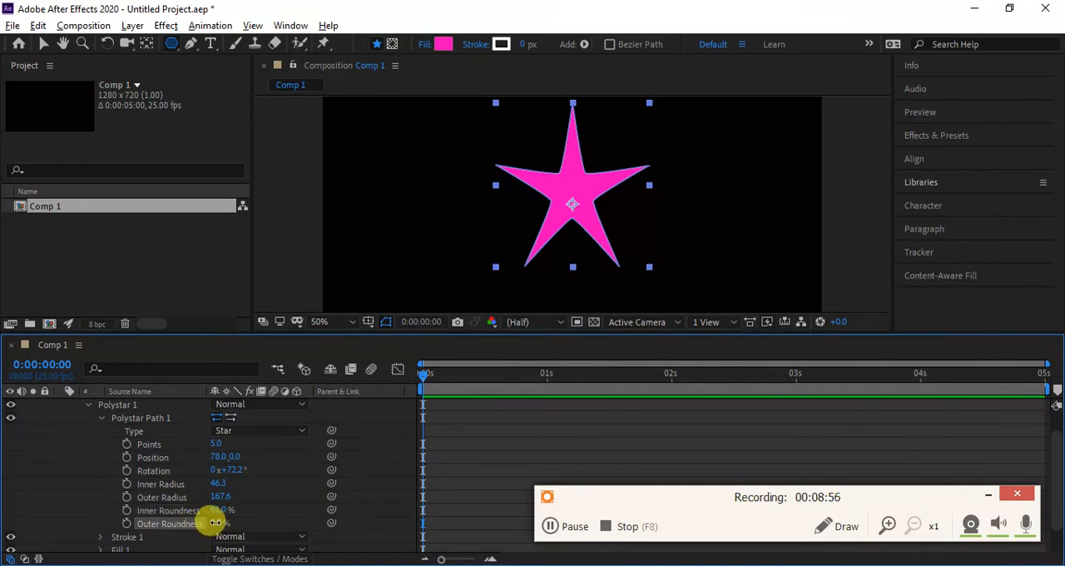
drag(216, 523, 324, 504)
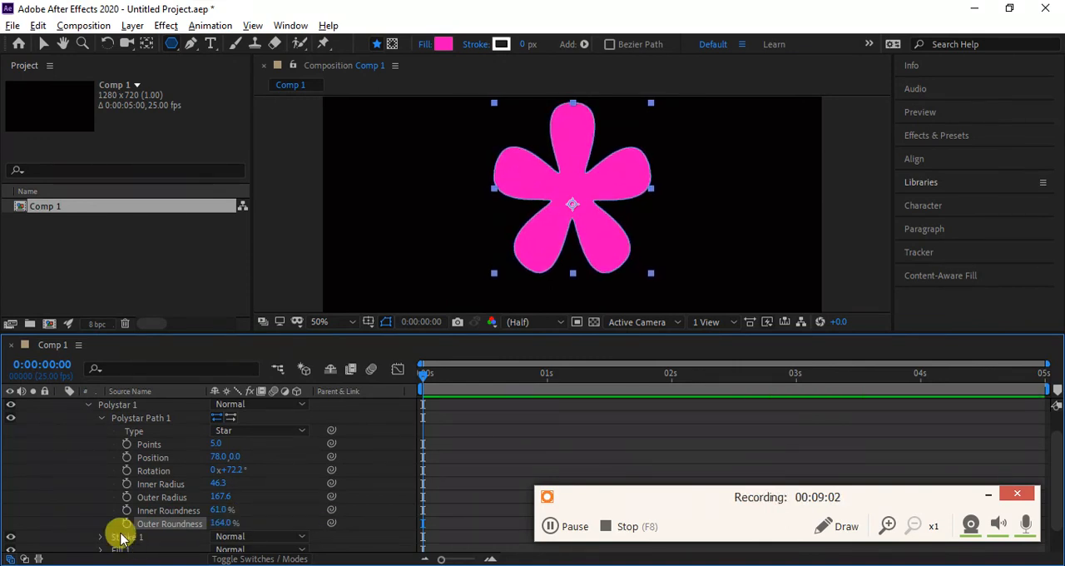
right_click(219, 524)
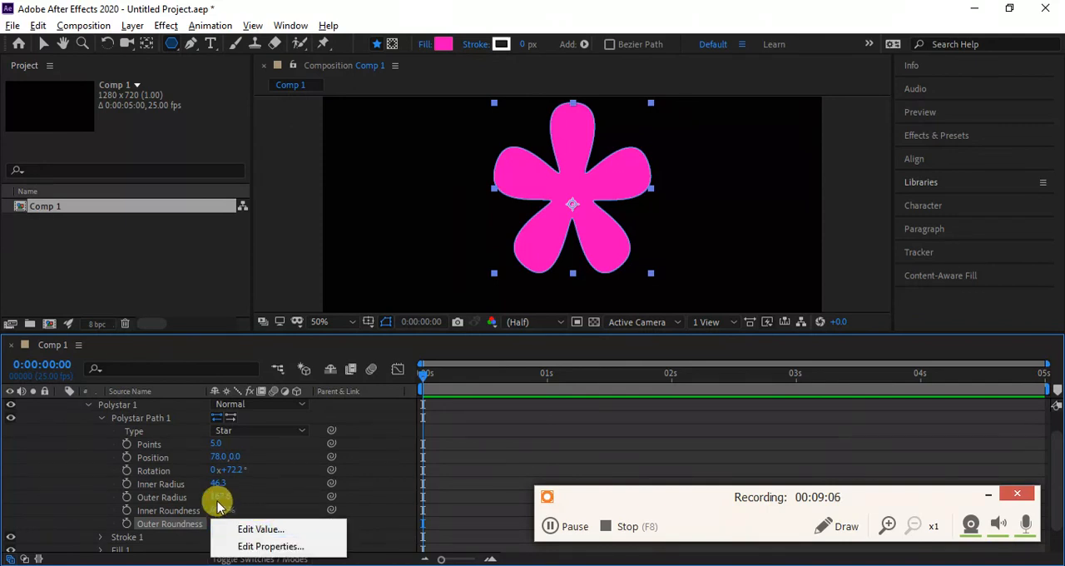
scroll(218, 504, up, 1)
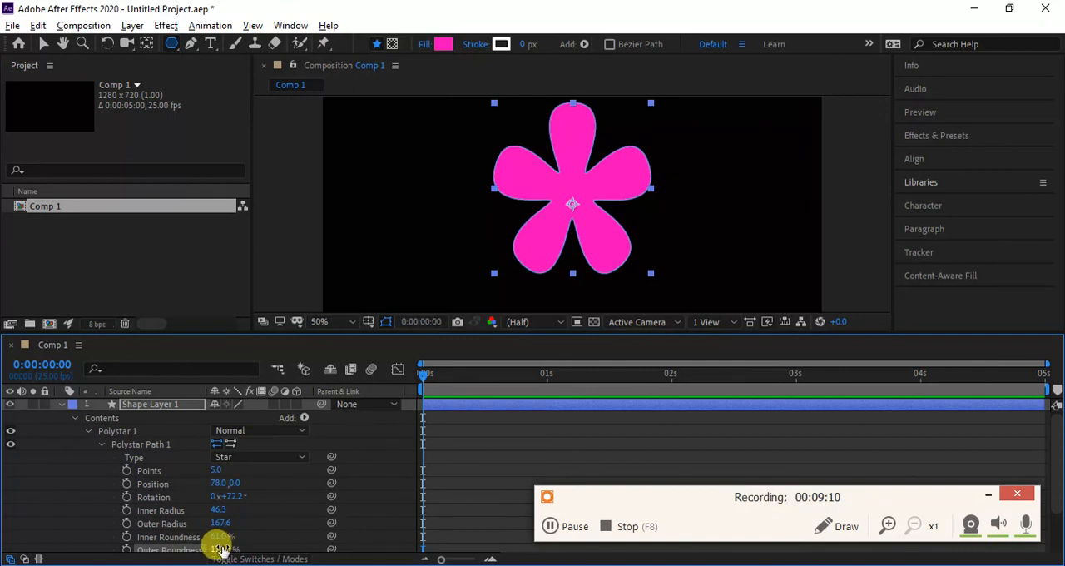
right_click(225, 550)
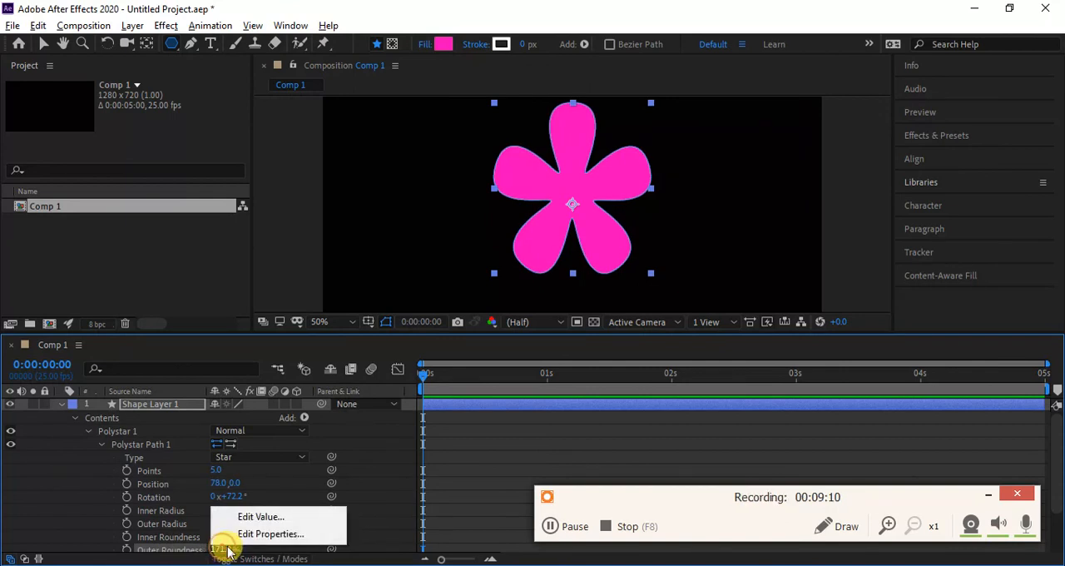
click(229, 548)
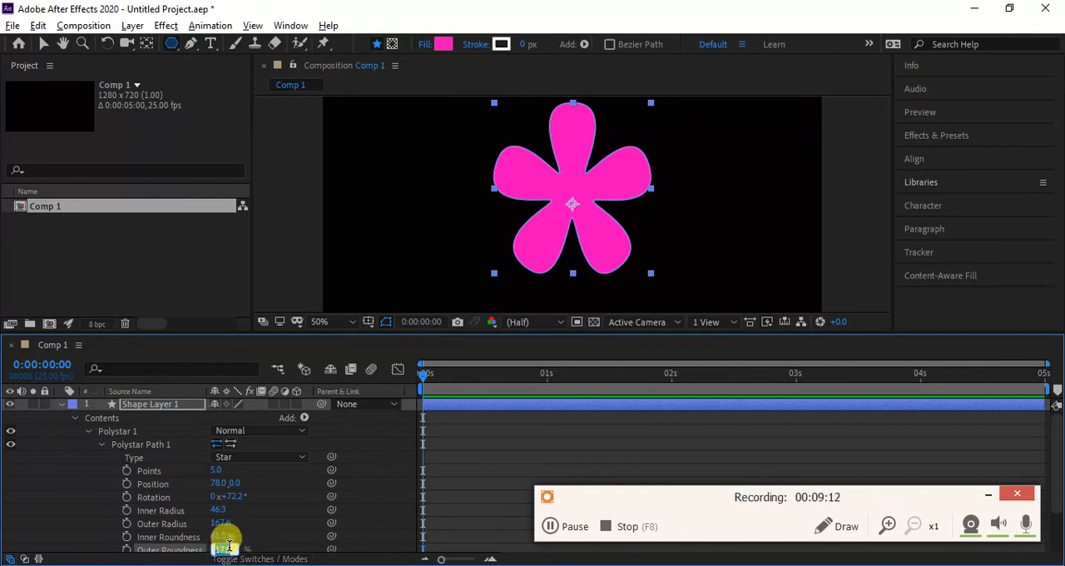
text(160)
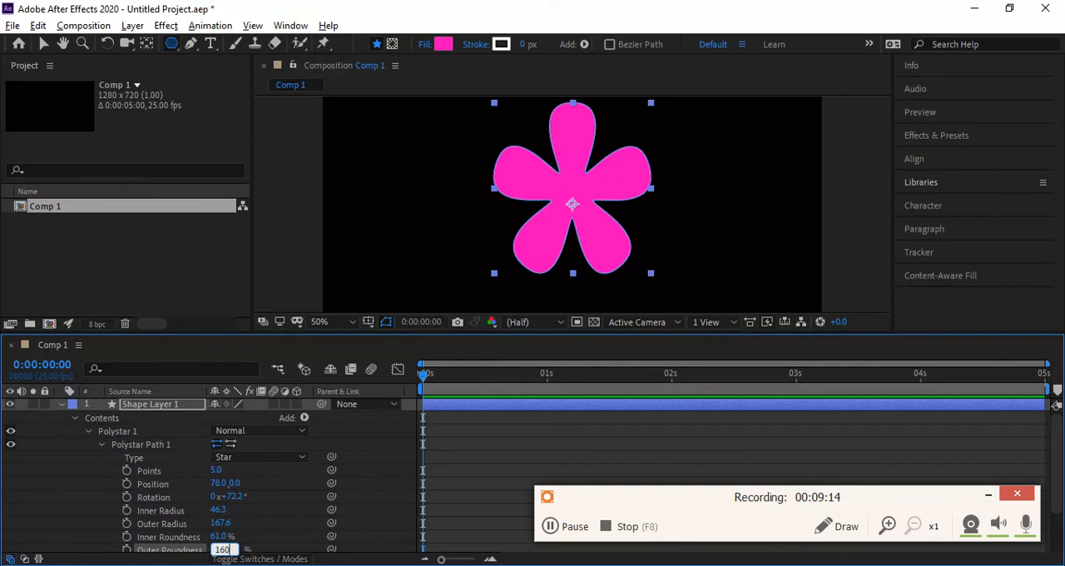
click(238, 547)
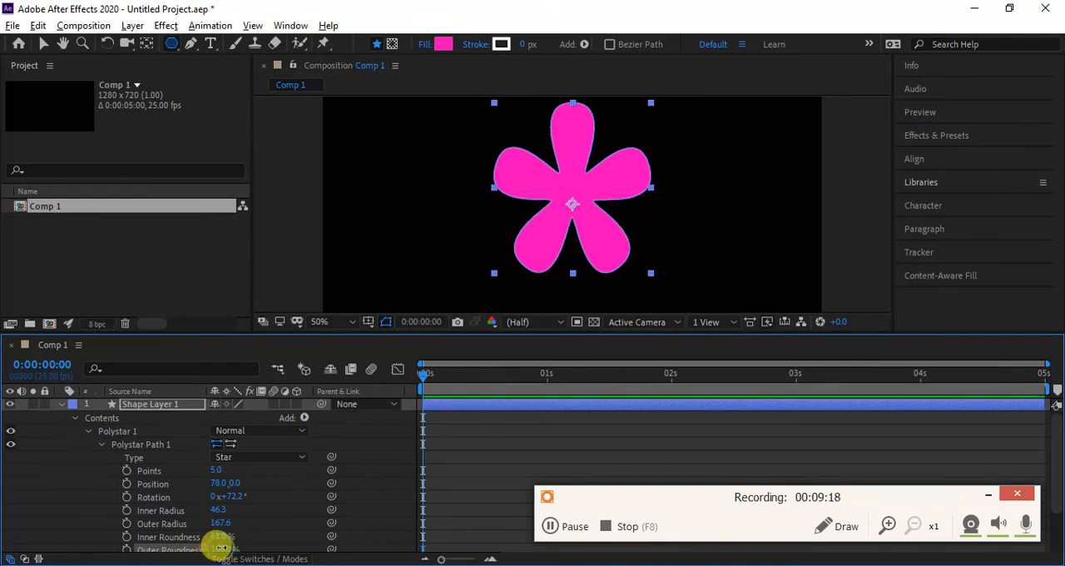
- Reduce the star's Outer Roundness to 27% for slim arms with slightly rounded tips
drag(221, 547, 8, 440)
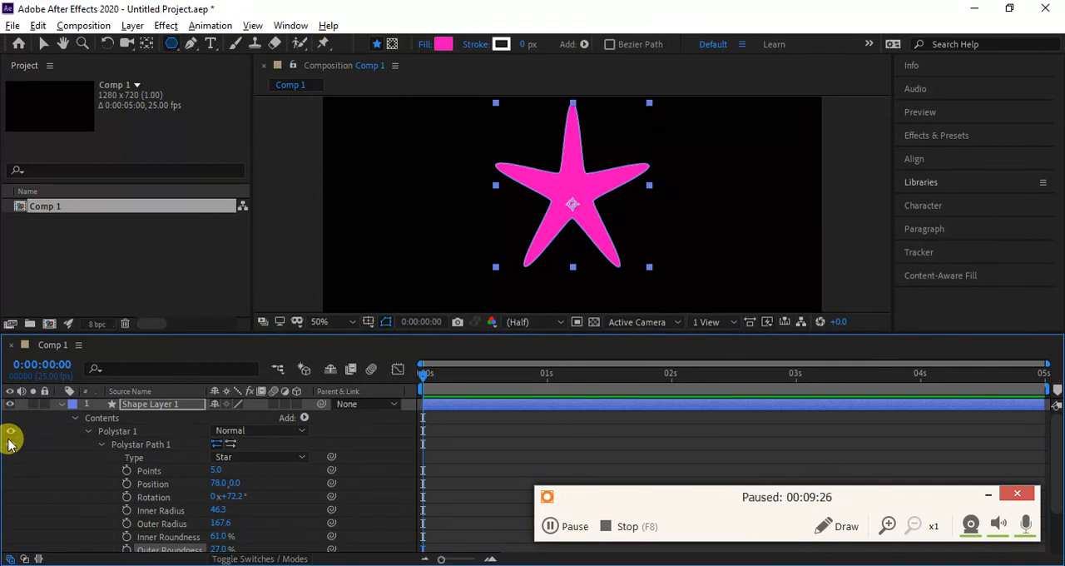